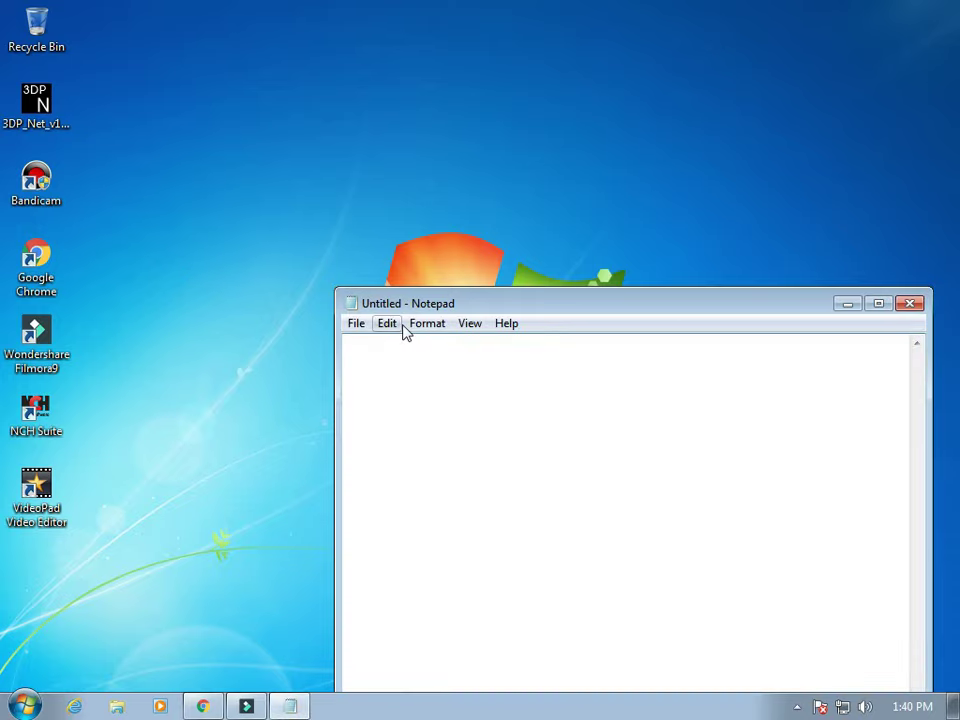
# Write the greeting "Hello guys, welcome back to my channel, today," in the empty Notepad document.
pyautogui.write('Hello guys, welcome back to ')
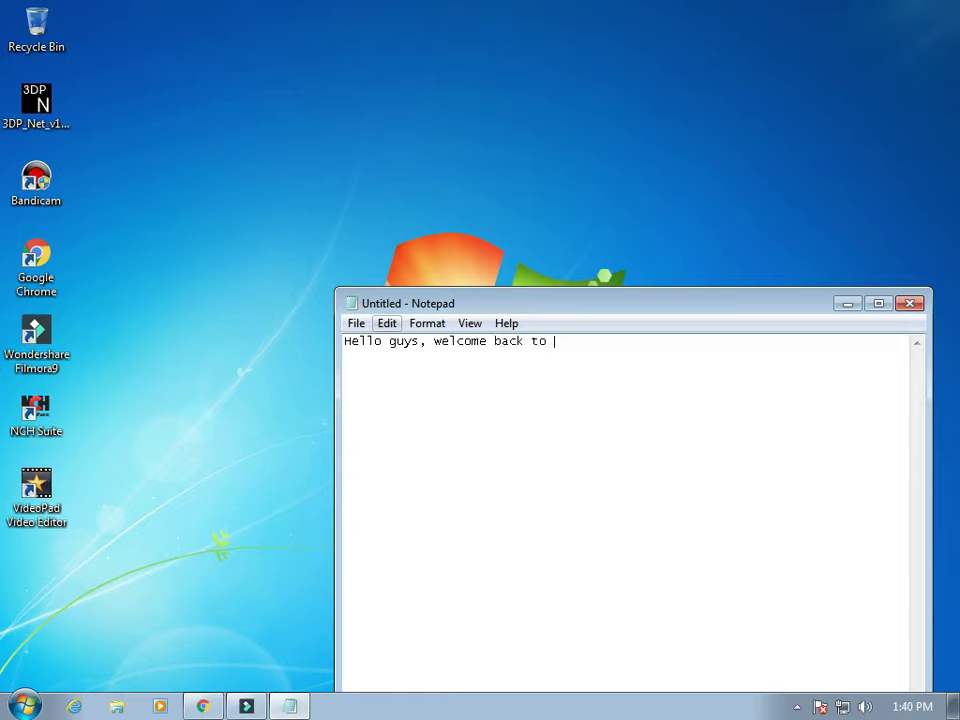
pyautogui.write('my channel, to day')
pyautogui.press('BackSpace')
pyautogui.press('BackSpace')
pyautogui.press('BackSpace')
pyautogui.write('day, ')
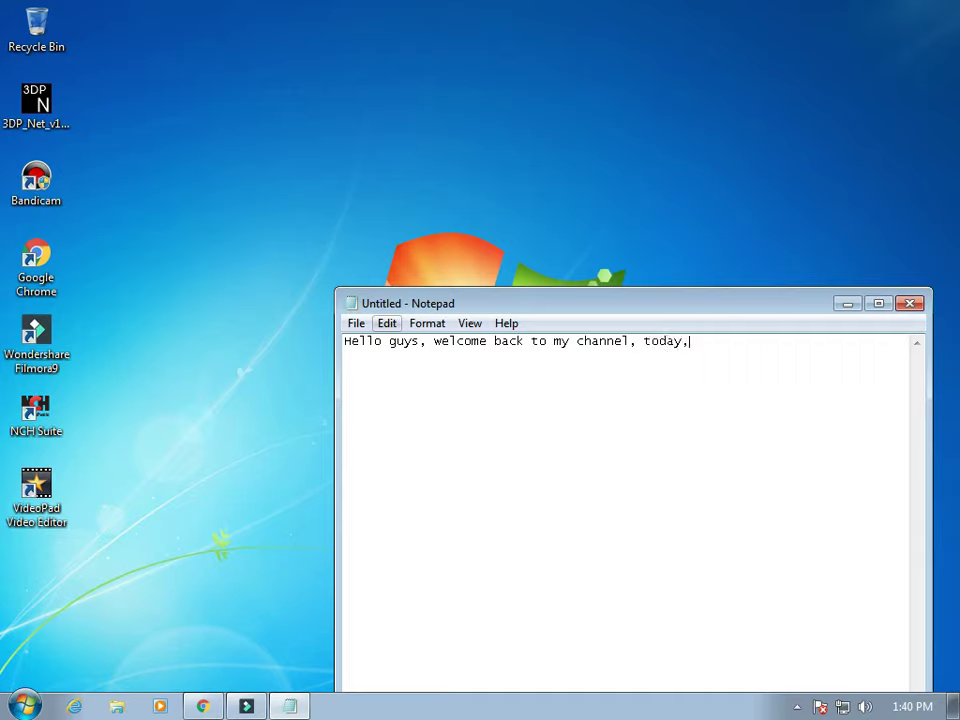
# Continue the greeting with "i'll show you how to make partition on windows 7, 8, 8.1, and windows 10", starting a new line at "how".
pyautogui.write("i'll show you")
pyautogui.press('Return')
pyautogui.write('how t')
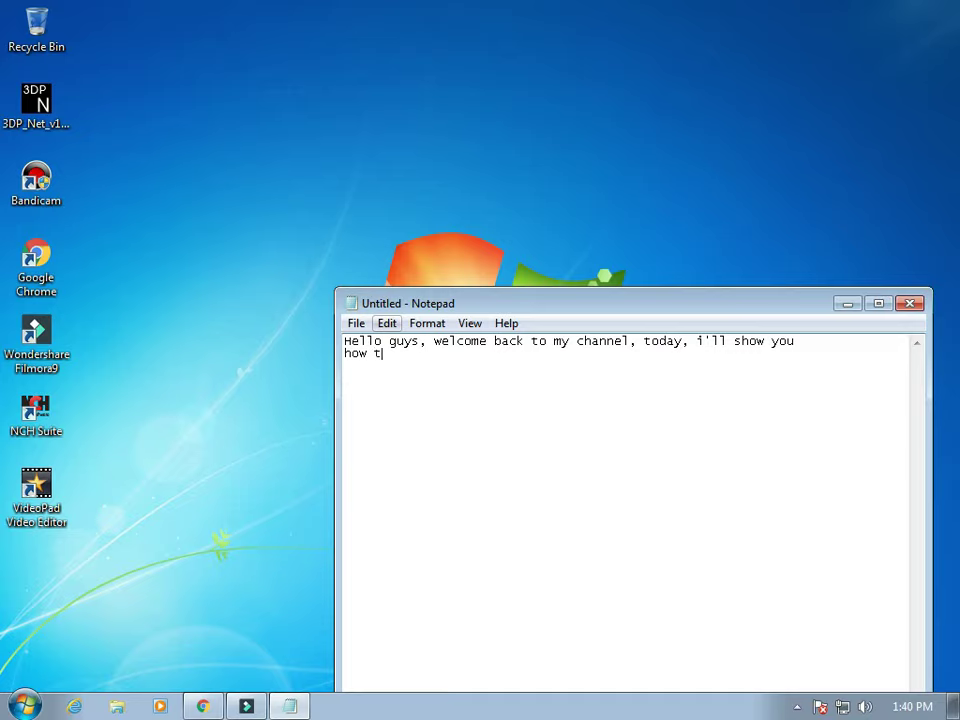
pyautogui.write('o make partition')
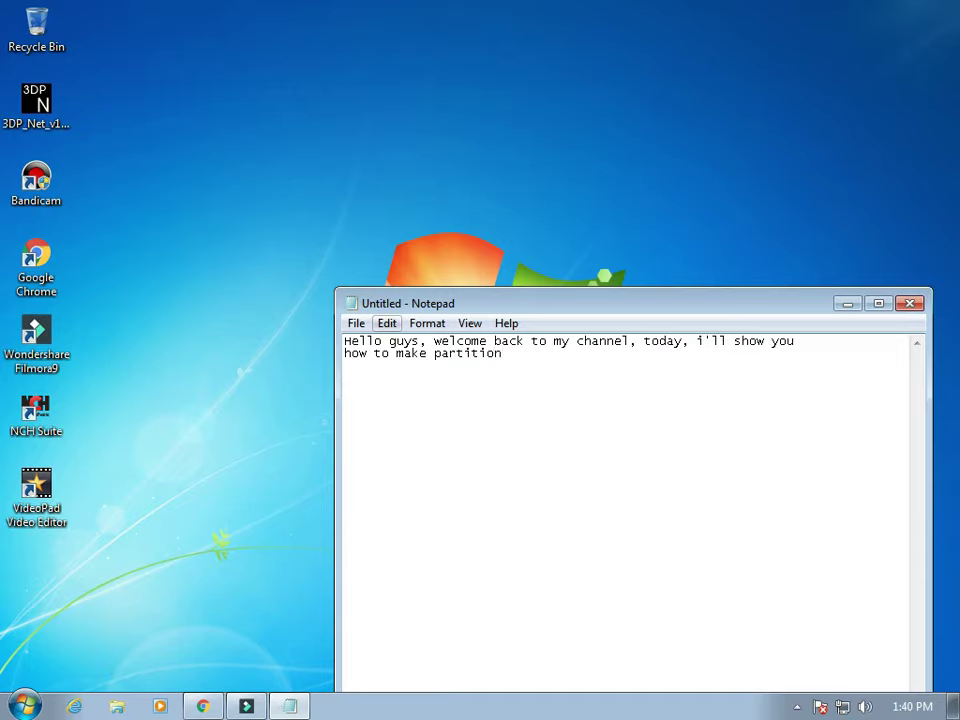
pyautogui.write(' on windows 7, 8, 8.1,')
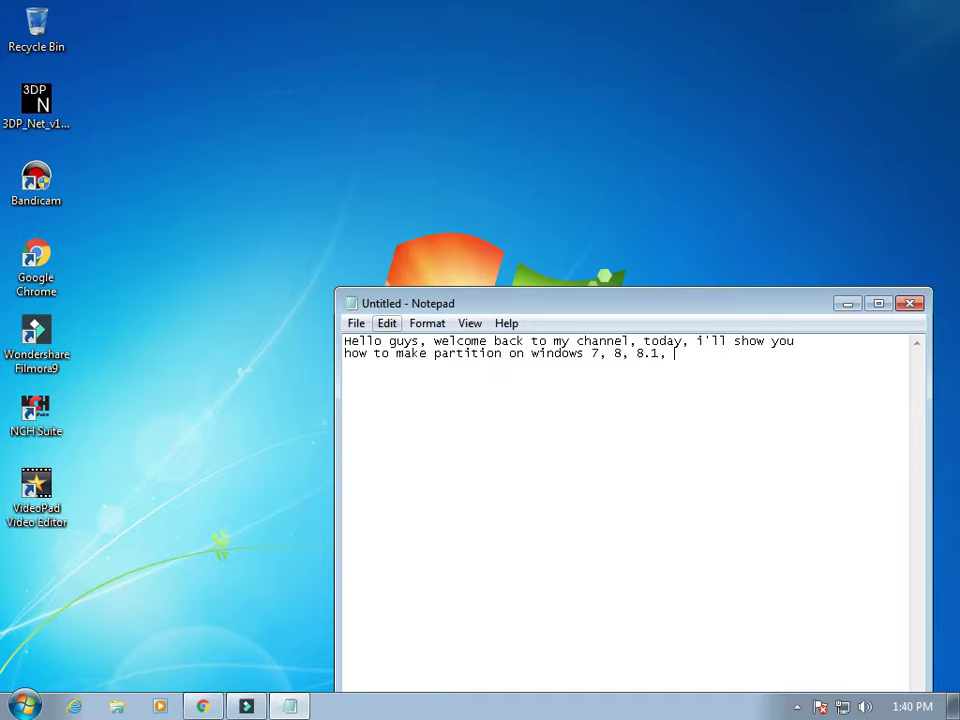
pyautogui.write(' and windows 10')
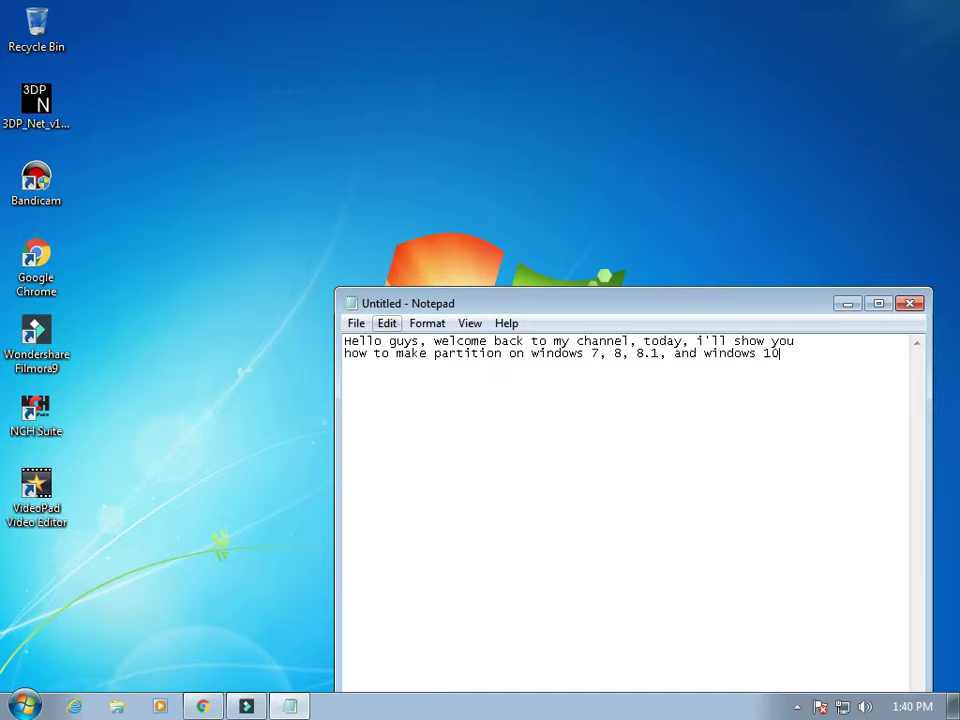
# Add ", before we start this video," to the text, with the line break after "before".
pyautogui.write(', before we start')
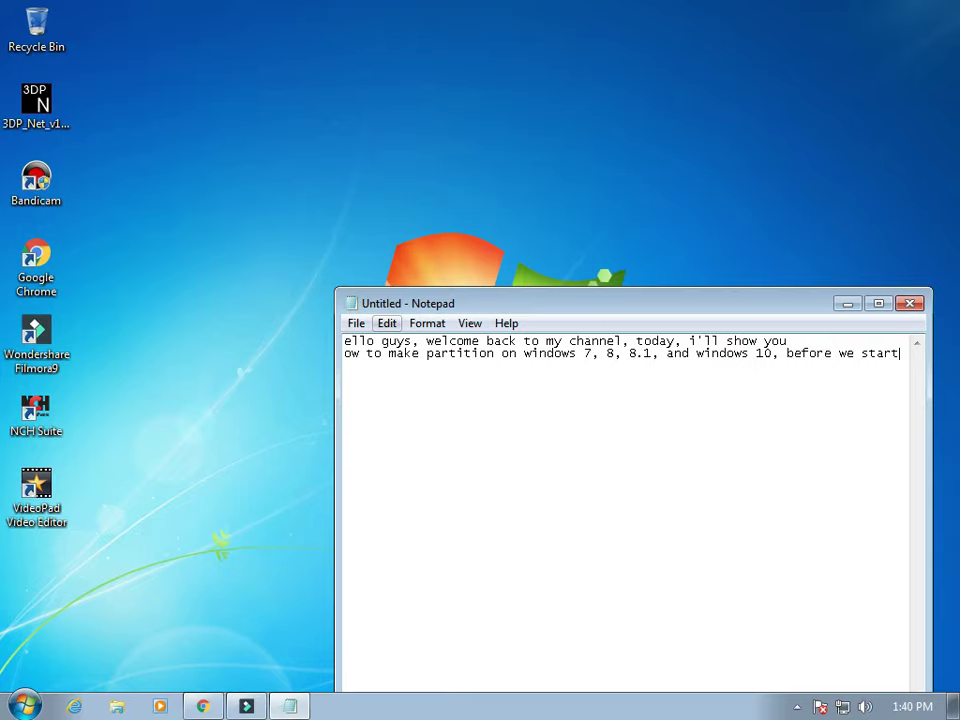
pyautogui.press('BackSpace')
pyautogui.press('BackSpace')
pyautogui.press('BackSpace')
pyautogui.press('BackSpace')
pyautogui.press('BackSpace')
pyautogui.press('BackSpace')
pyautogui.press('BackSpace')
pyautogui.press('BackSpace')
pyautogui.press('Return')
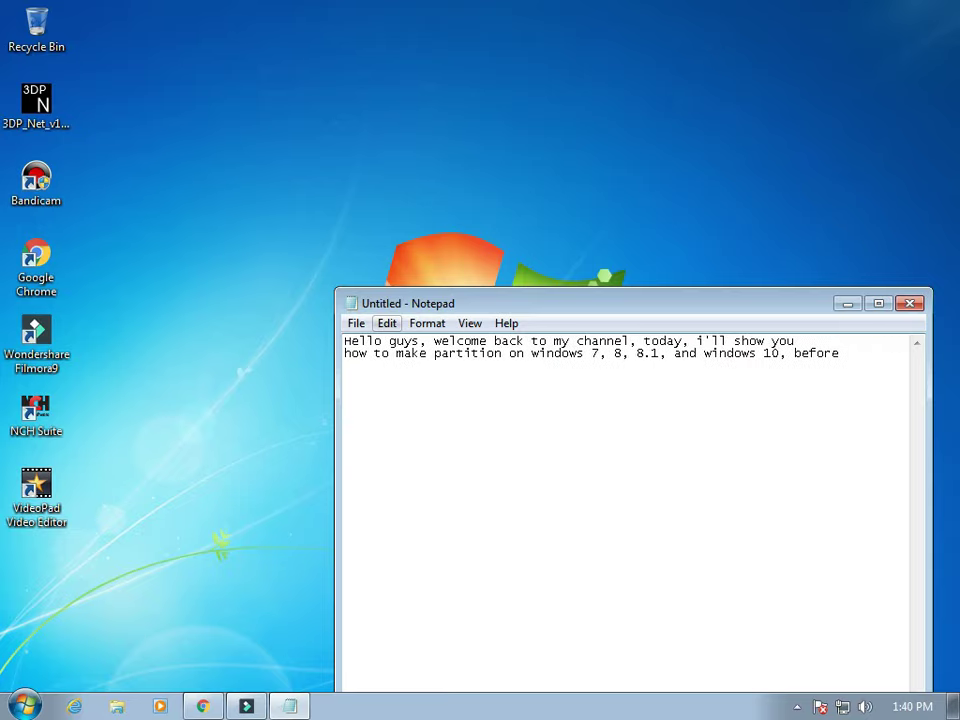
pyautogui.write('we start this video,')
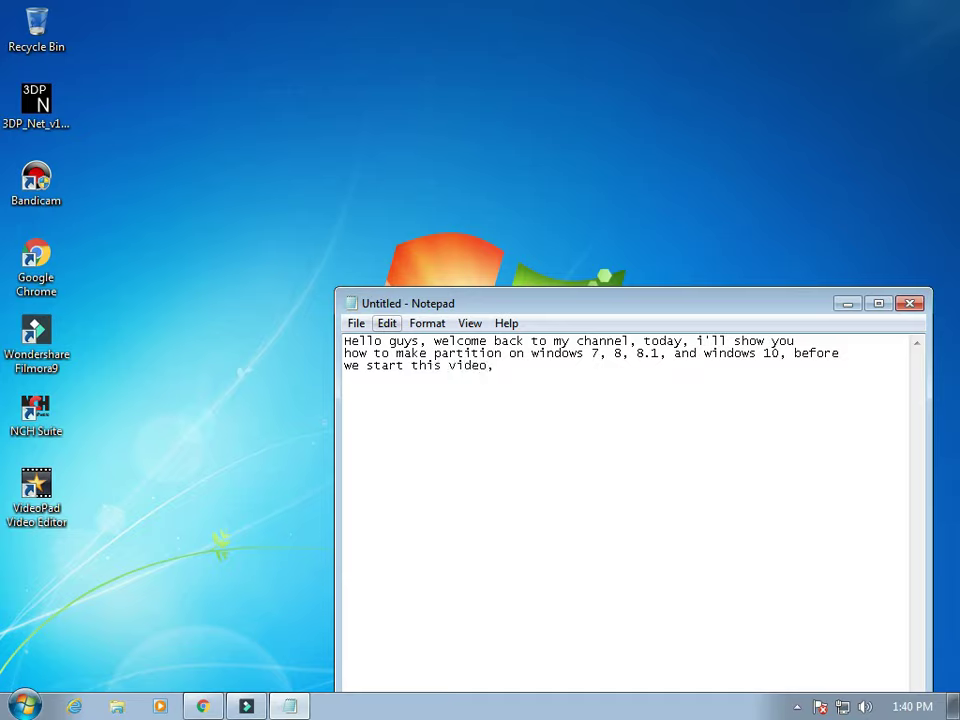
# Finish the introduction with "don't forget to like and subscribe this video, ok let's begin".
pyautogui.write(" don't forget to like and ")
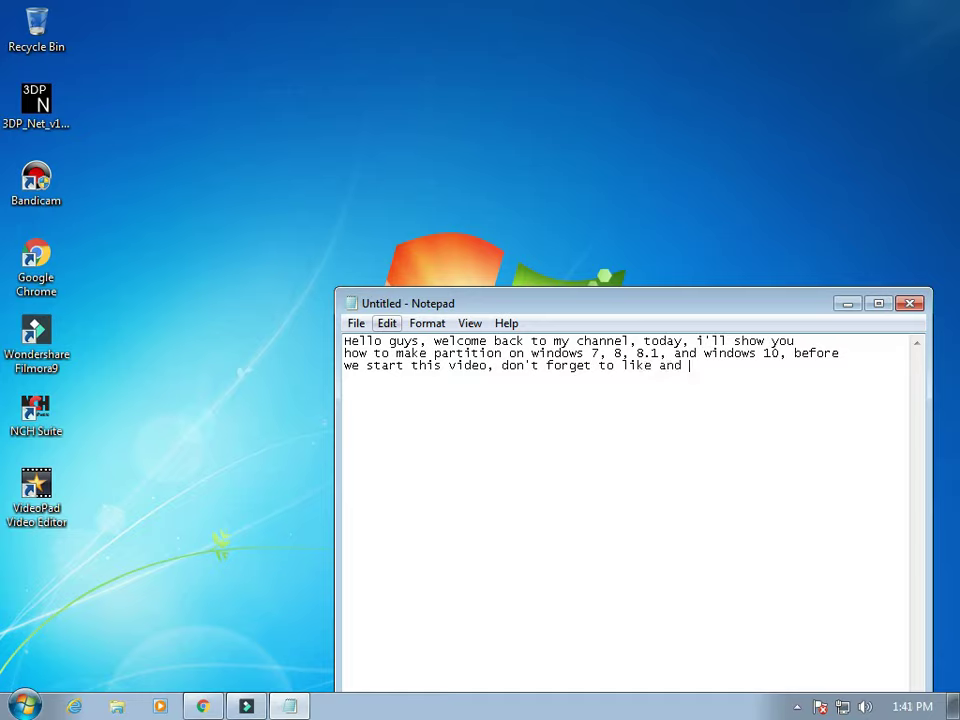
pyautogui.write('subscribe this video,')
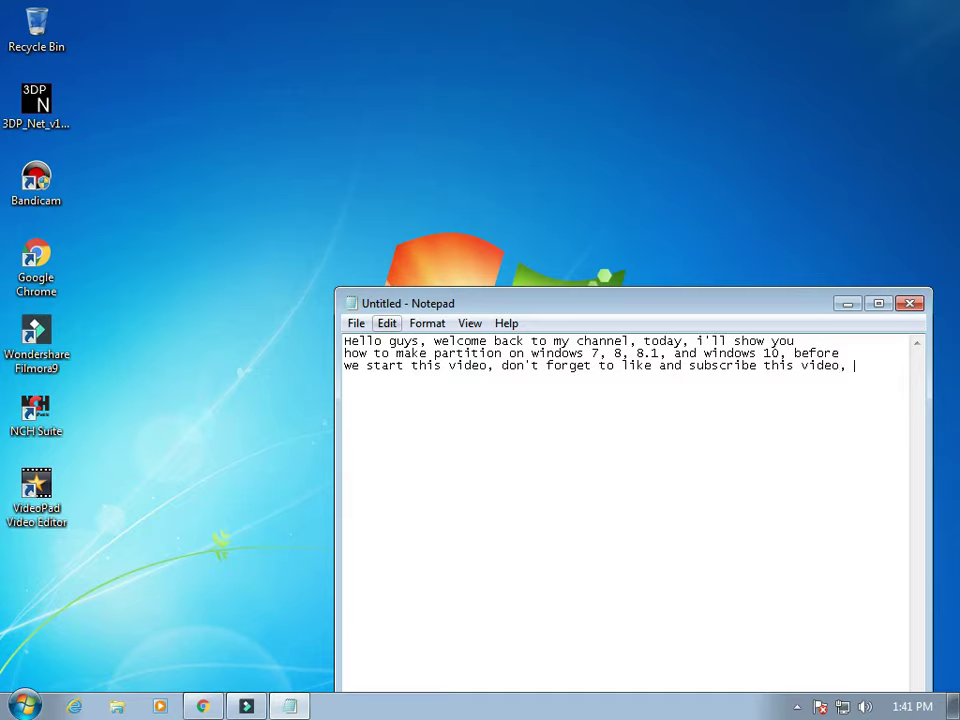
pyautogui.write('ok ')
pyautogui.write("let's begin")
# Replace the whole introduction with the note "First type Computer Management".
pyautogui.hotkey('ctrl', 'a')
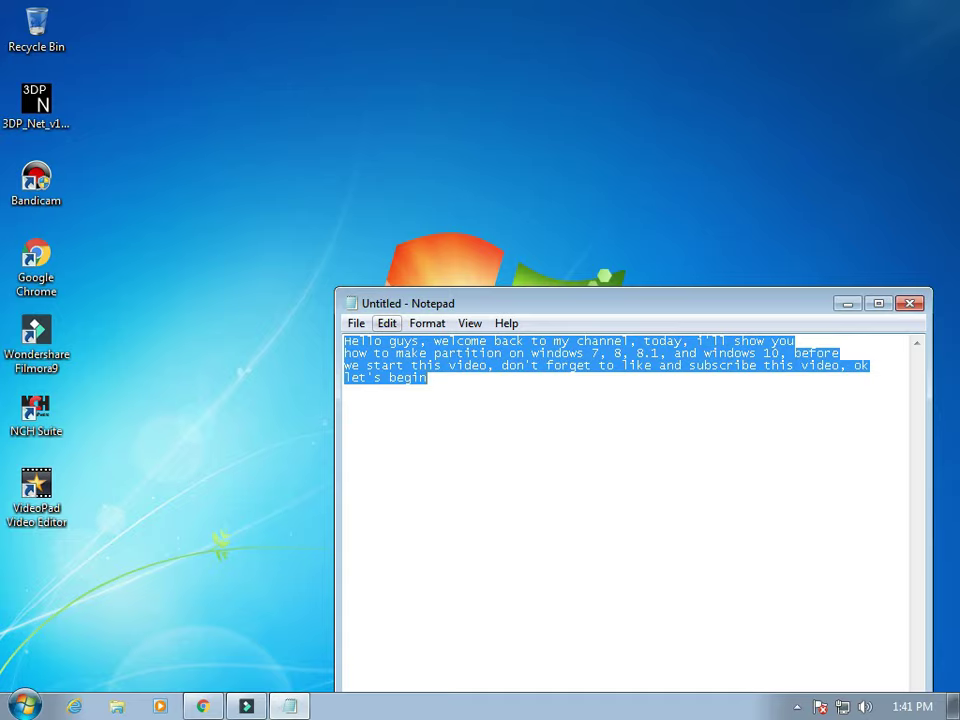
pyautogui.press('Delete')
pyautogui.write('First')
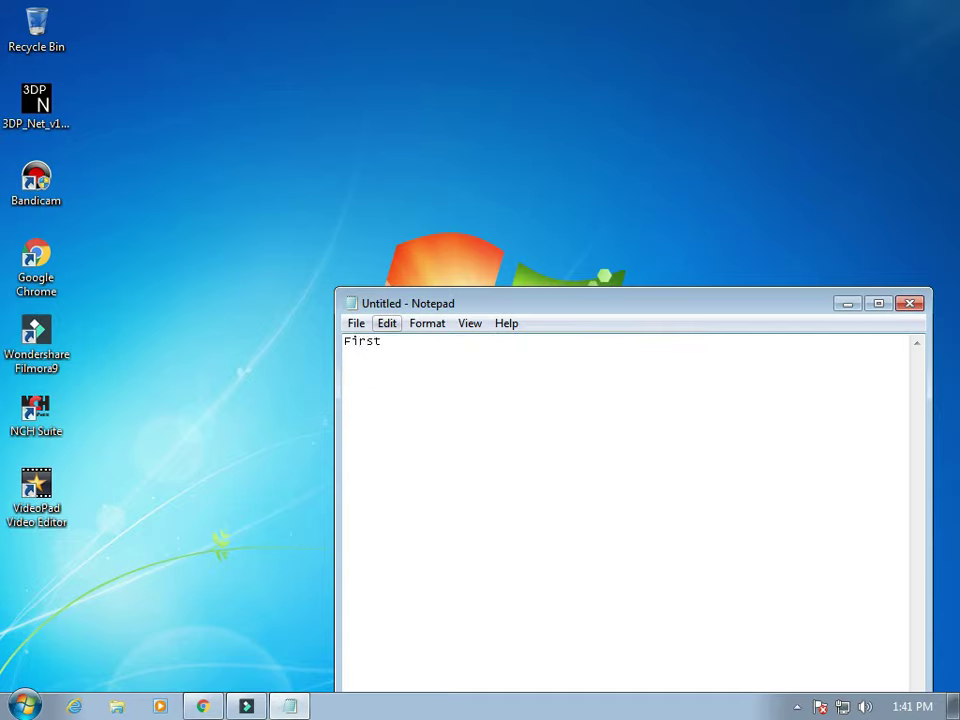
pyautogui.write(' type Computer Managemnet')
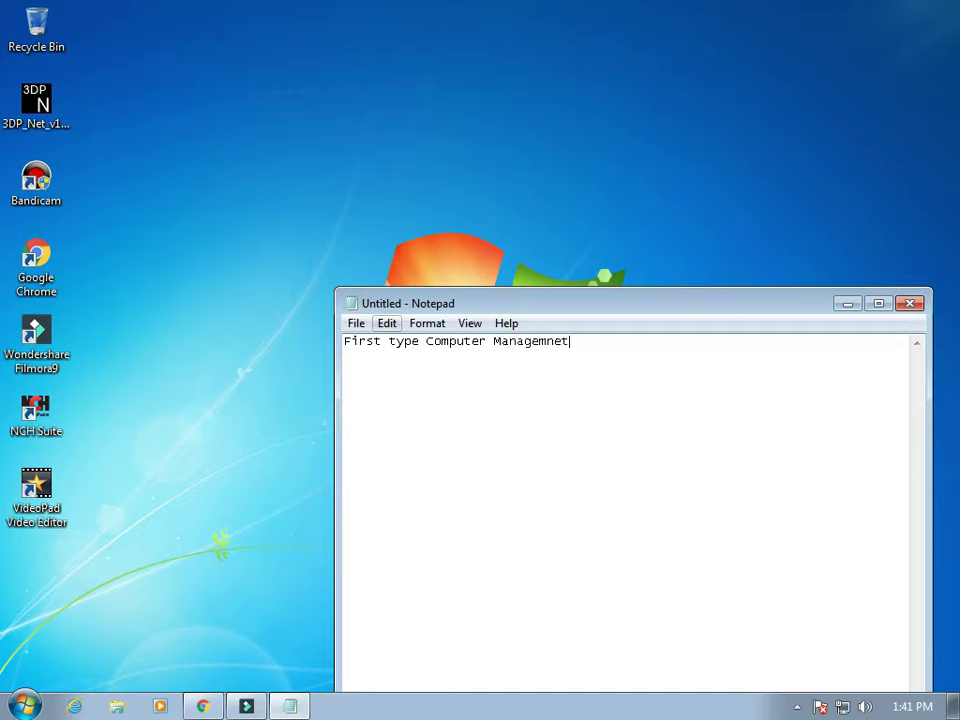
pyautogui.press('BackSpace')
pyautogui.press('BackSpace')
pyautogui.press('BackSpace')
pyautogui.write('ent')
# Search Windows for "comput" and open Computer Management.
pyautogui.press('super')
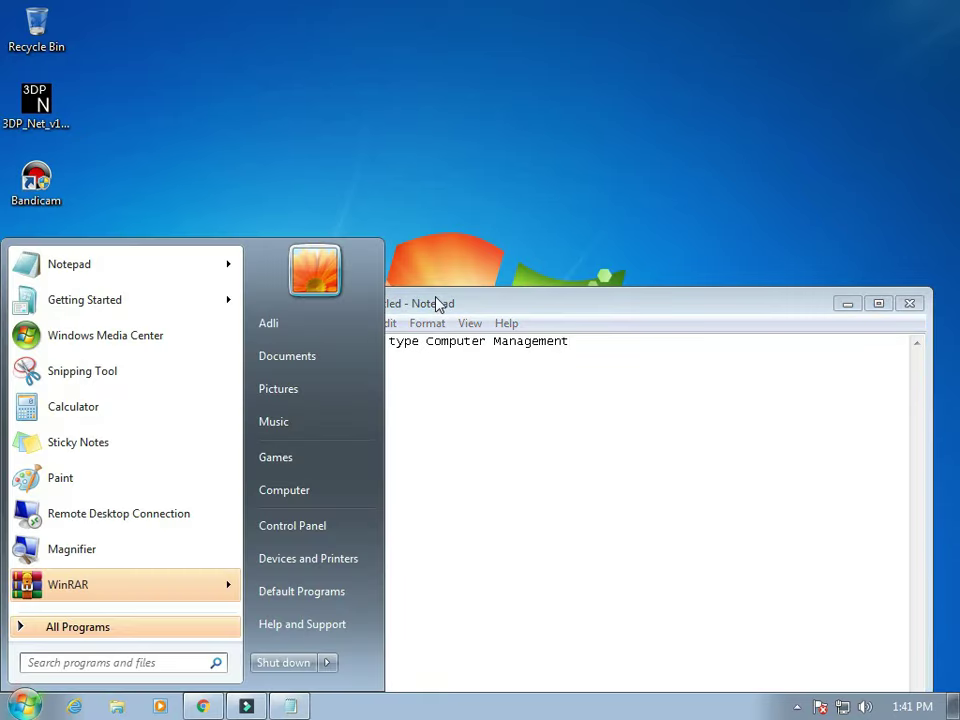
pyautogui.write('comput')
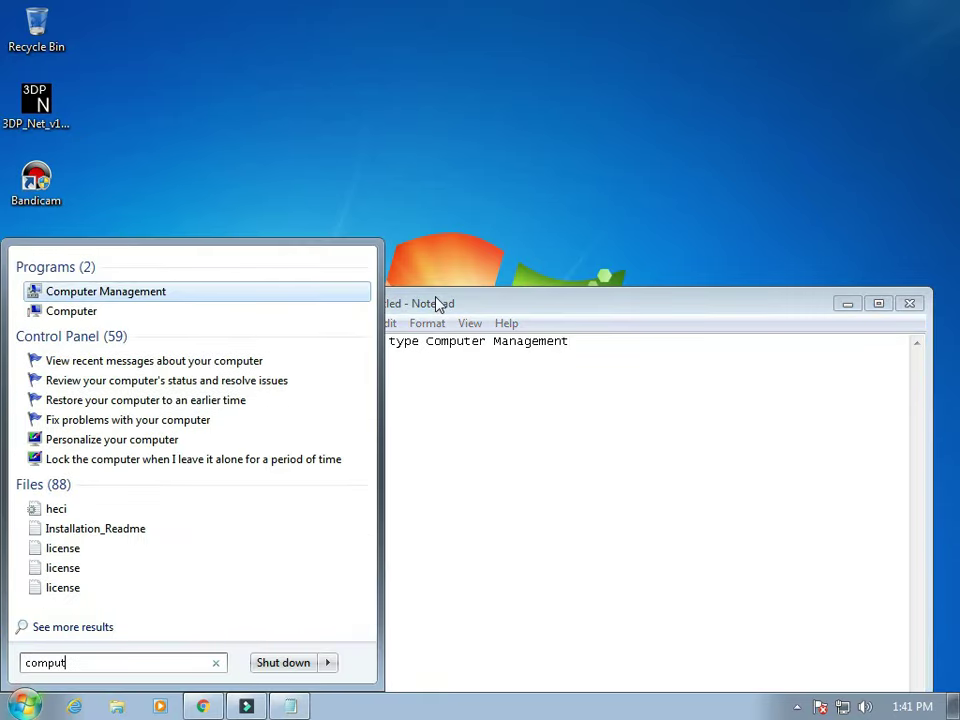
pyautogui.click(251, 292)
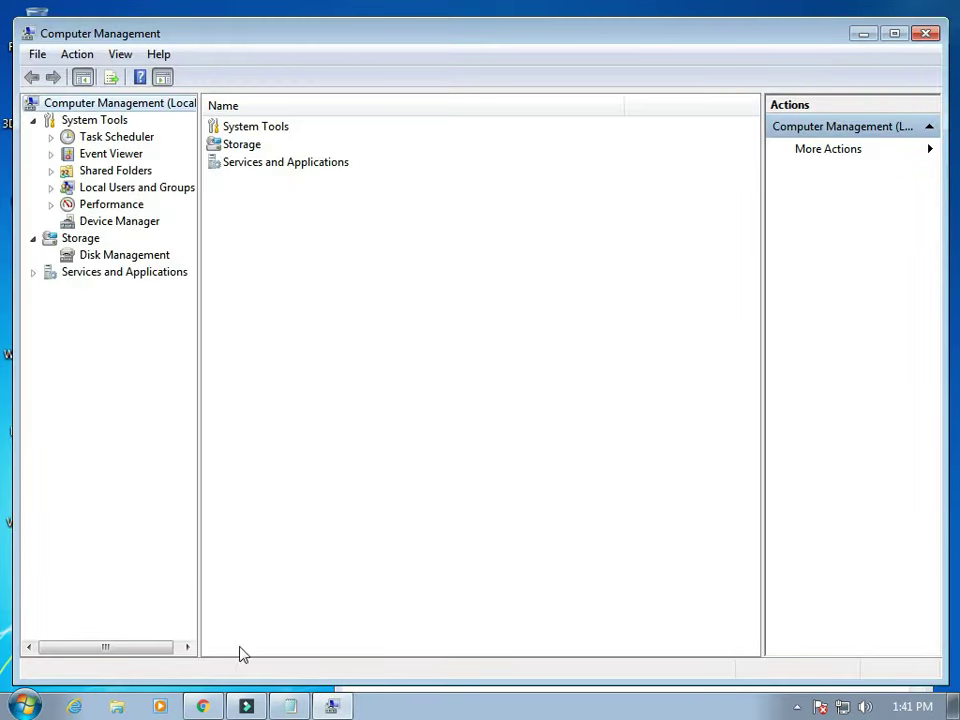
# Extend the Notepad note with ", then go ot disk management" and open Disk Management in Computer Management.
pyautogui.click(289, 706)
pyautogui.write(',')
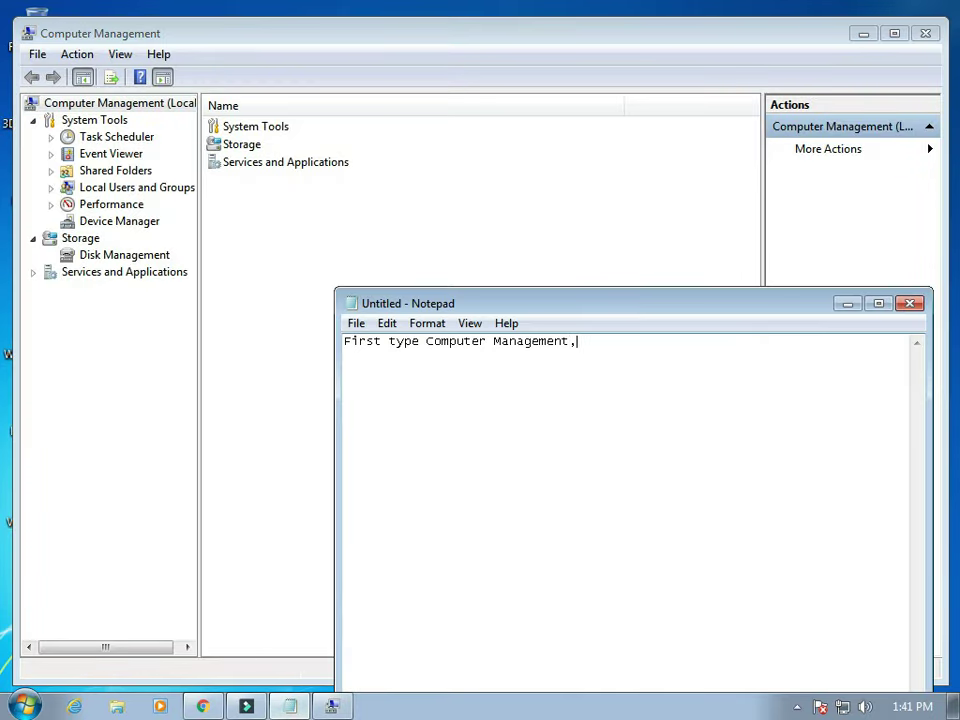
pyautogui.write(' then go ot disk mana')
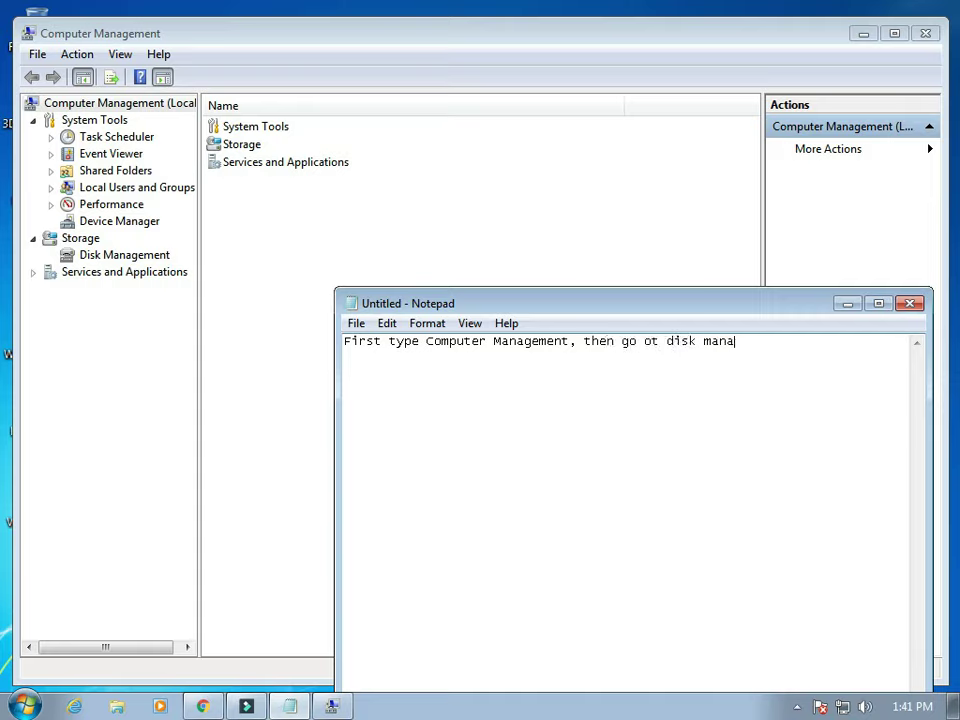
pyautogui.write('gement')
pyautogui.click(150, 257)
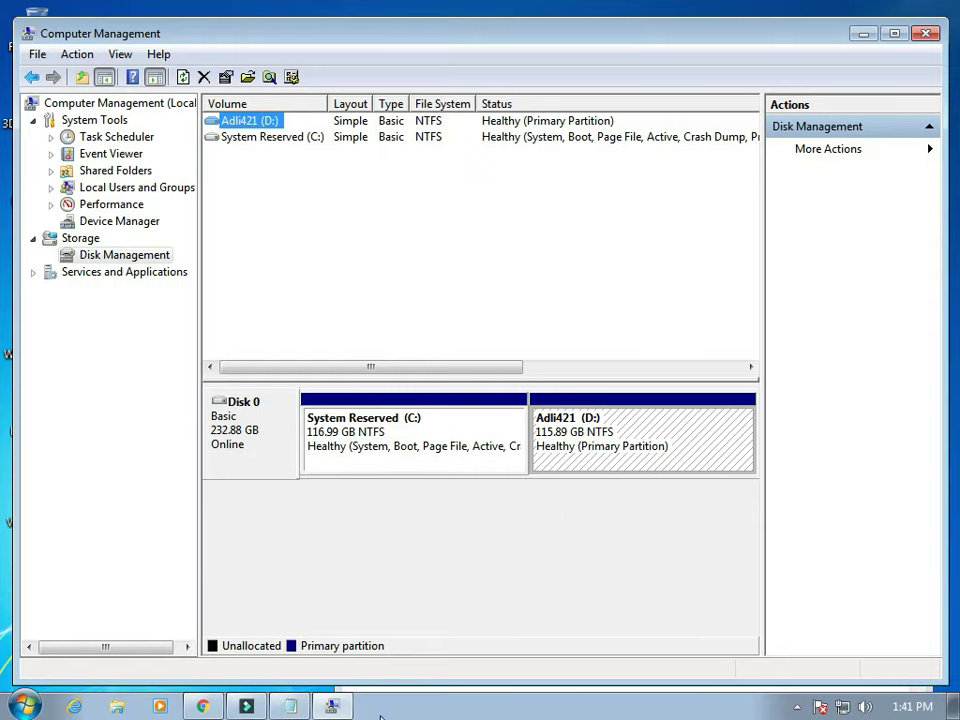
# Add ", then shrink the volume" to the Notepad note and clear the entire text.
pyautogui.click(298, 707)
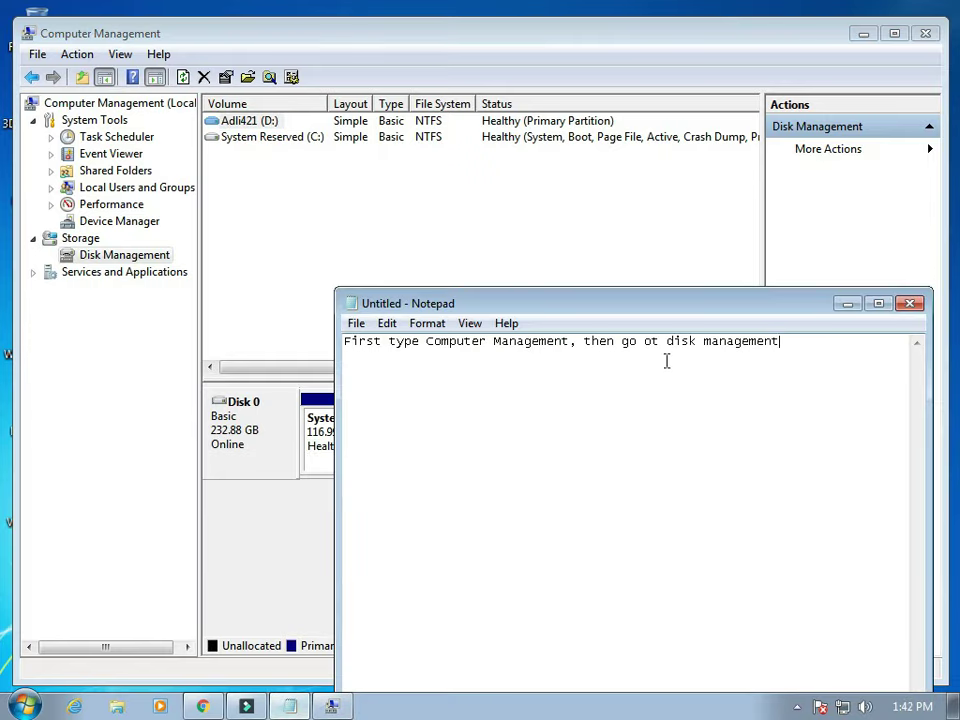
pyautogui.write(', then shrink the volume')
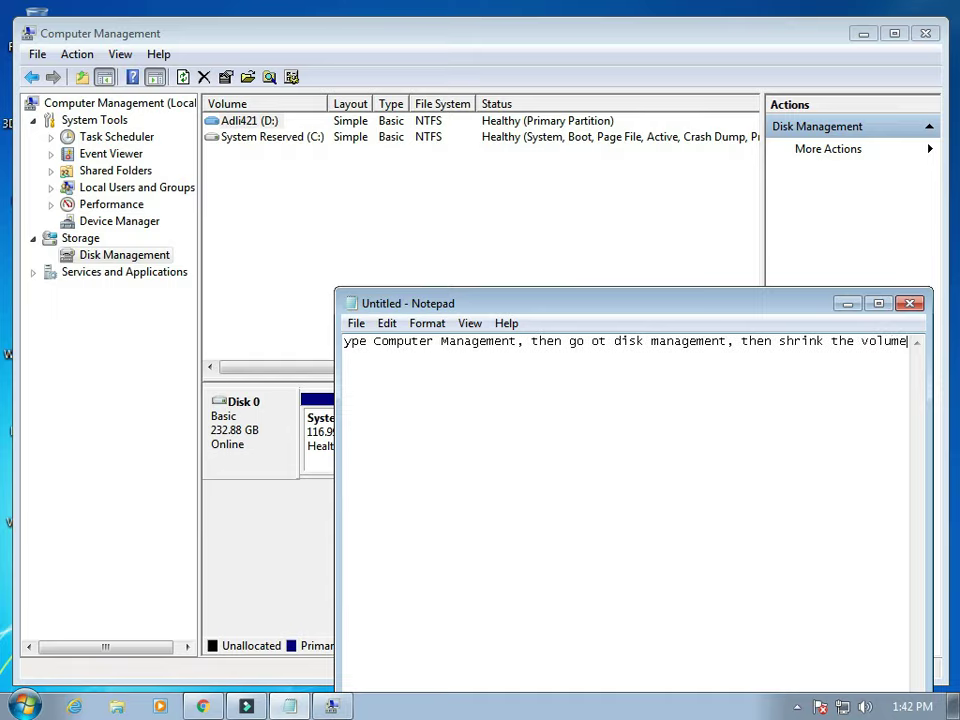
pyautogui.hotkey('ctrl', 'a')
pyautogui.press('Delete')
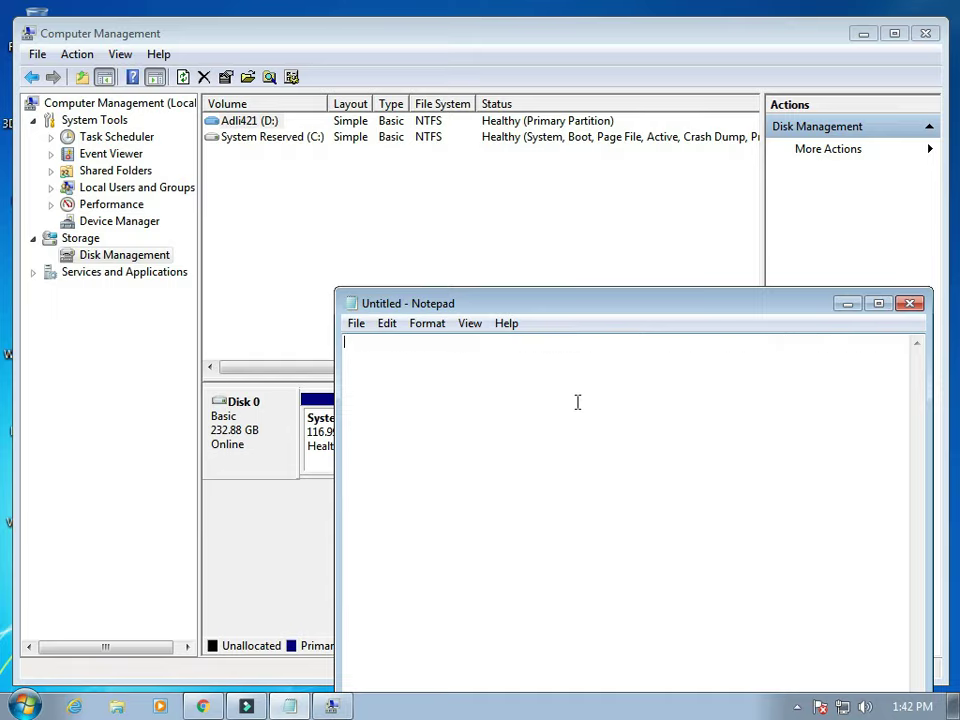
# Try to shrink the System Reserved (C:) volume by 20000 MB and cancel the shrink dialog.
pyautogui.click(356, 471)
pyautogui.rightClick(369, 455)
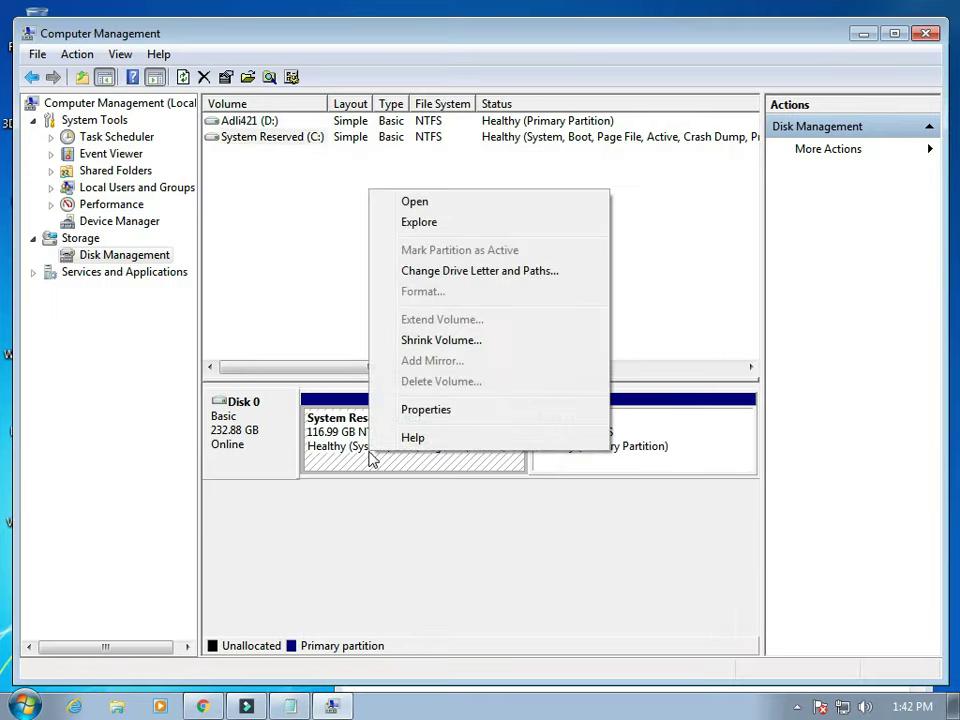
pyautogui.click(405, 341)
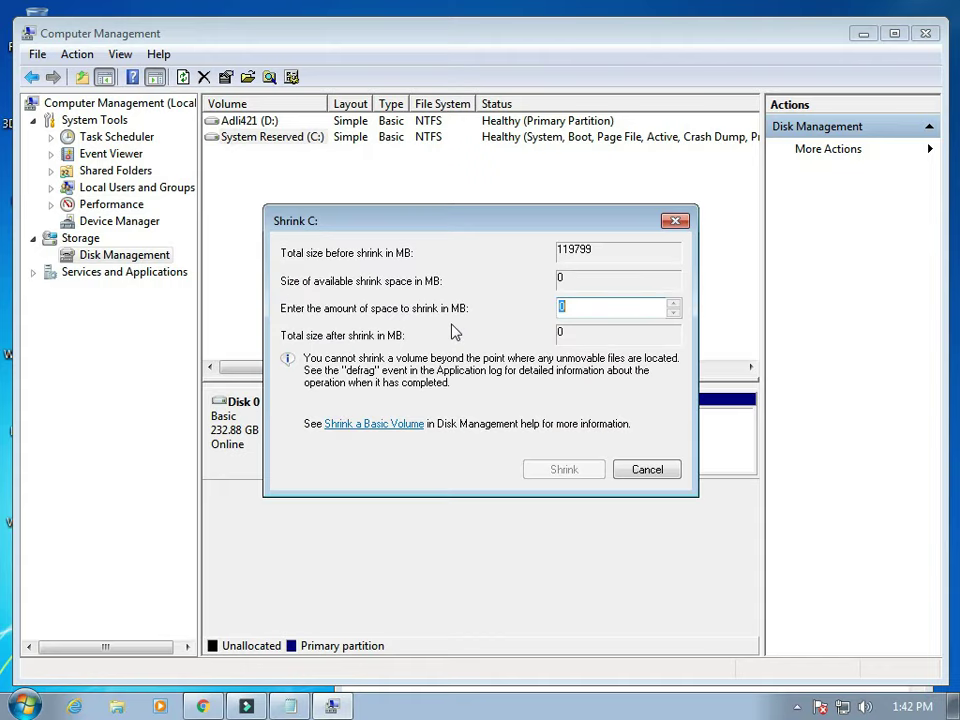
pyautogui.click(622, 316)
pyautogui.write('20000')
pyautogui.click(677, 307)
pyautogui.press('BackSpace')
pyautogui.write('119799')
pyautogui.press('BackSpace')
pyautogui.press('BackSpace')
pyautogui.press('BackSpace')
pyautogui.press('BackSpace')
pyautogui.press('BackSpace')
pyautogui.press('BackSpace')
pyautogui.click(658, 474)
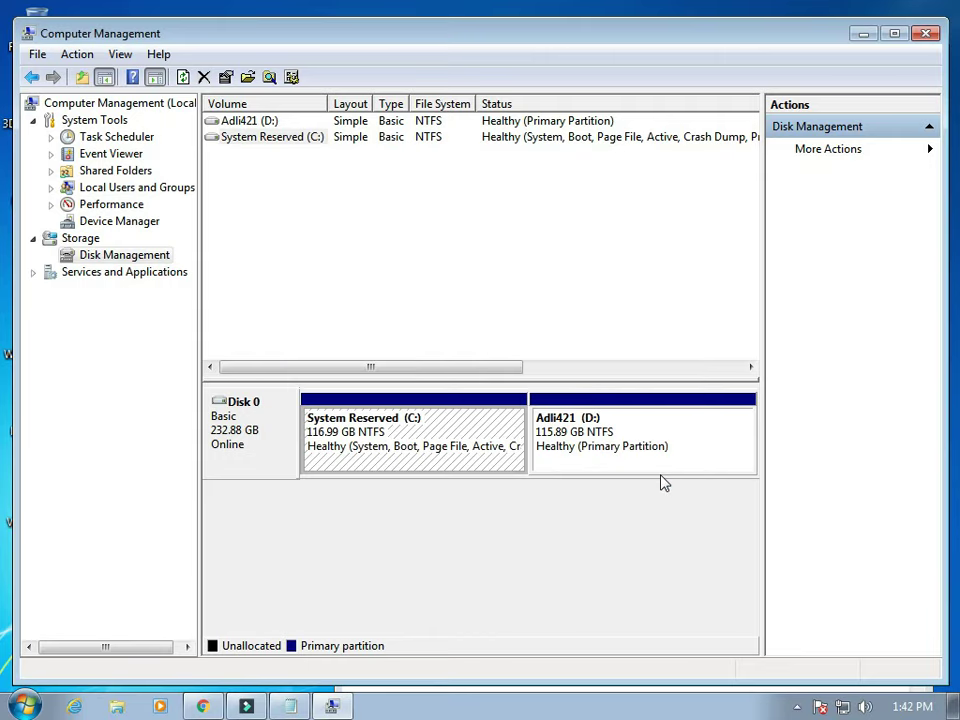
# Shrink the D: volume by 115551 MB, writing and clearing the Notepad note "just shrink" before confirming.
pyautogui.rightClick(613, 450)
pyautogui.click(652, 333)
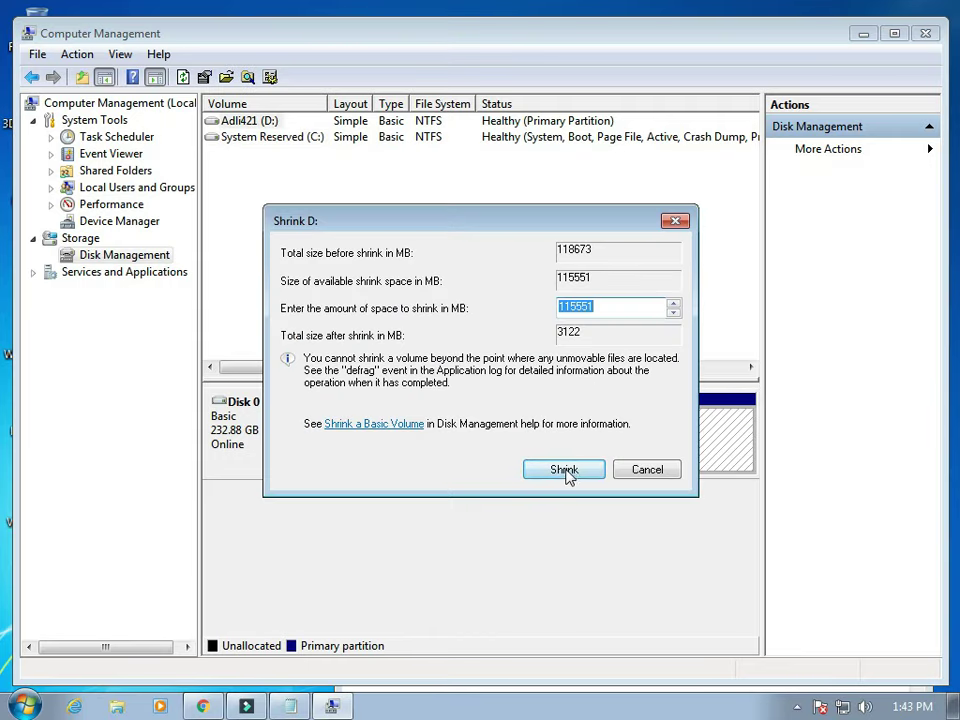
pyautogui.click(290, 706)
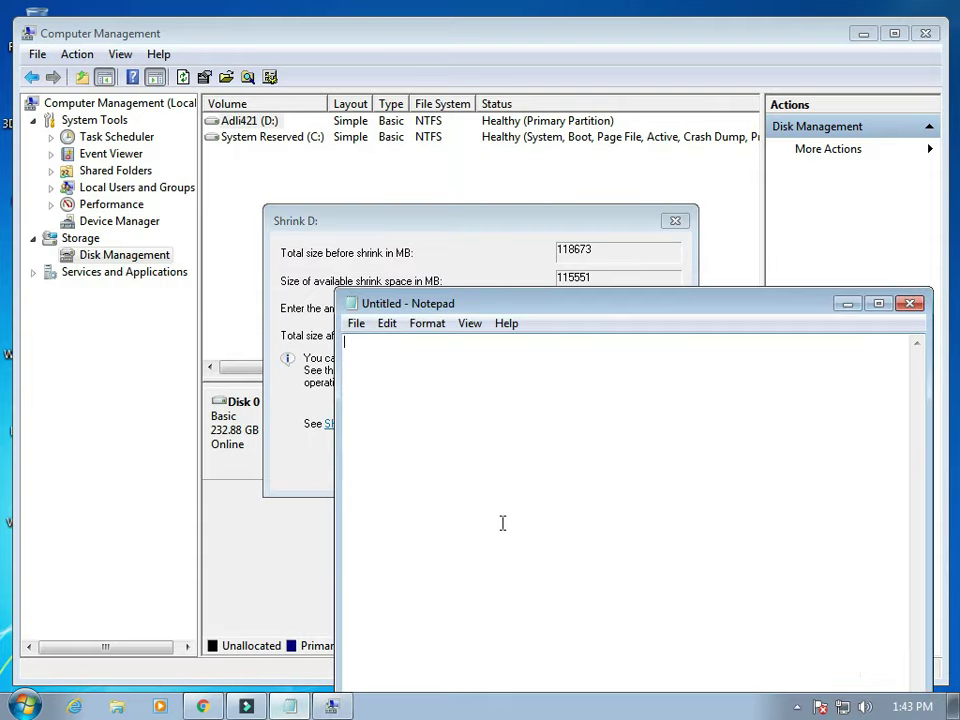
pyautogui.write('jsut shrink')
pyautogui.hotkey('ctrl', 'a')
pyautogui.press('BackSpace')
pyautogui.write('just shrink')
pyautogui.hotkey('ctrl', 'a')
pyautogui.press('BackSpace')
pyautogui.press('super+Down')
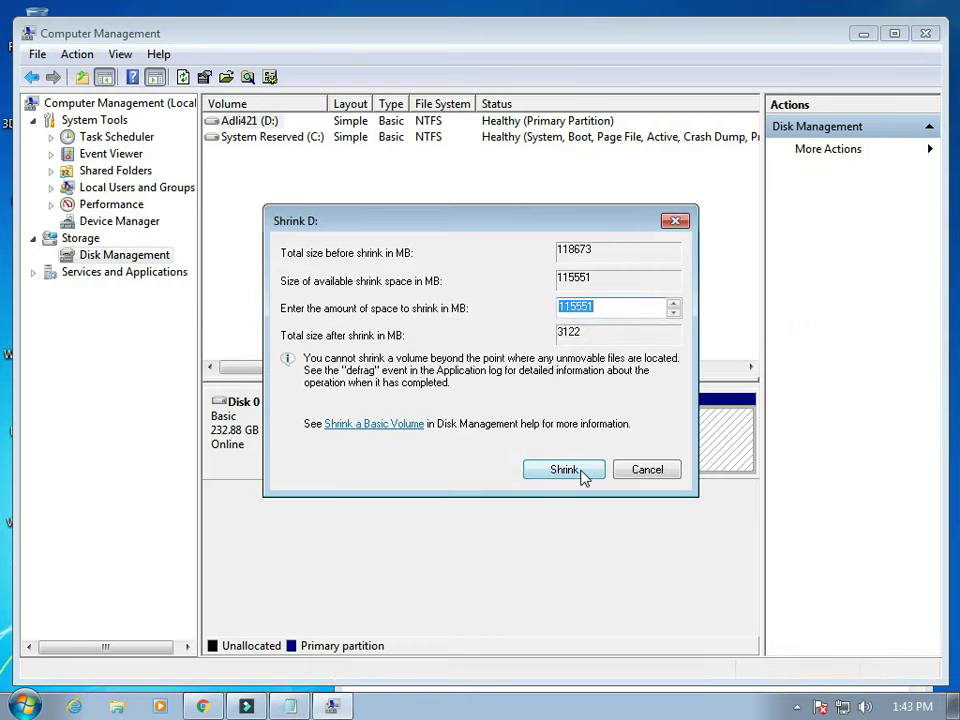
pyautogui.click(564, 470)
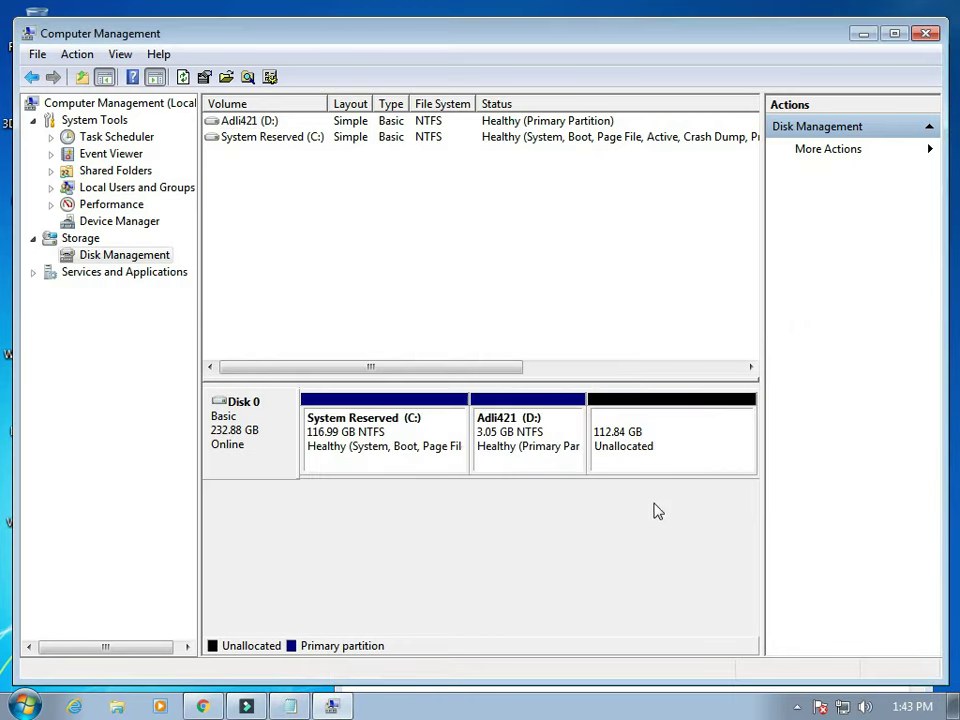
# Start a new simple volume on the unallocated space and write "click new simple volume" in Notepad.
pyautogui.rightClick(640, 455)
pyautogui.click(671, 476)
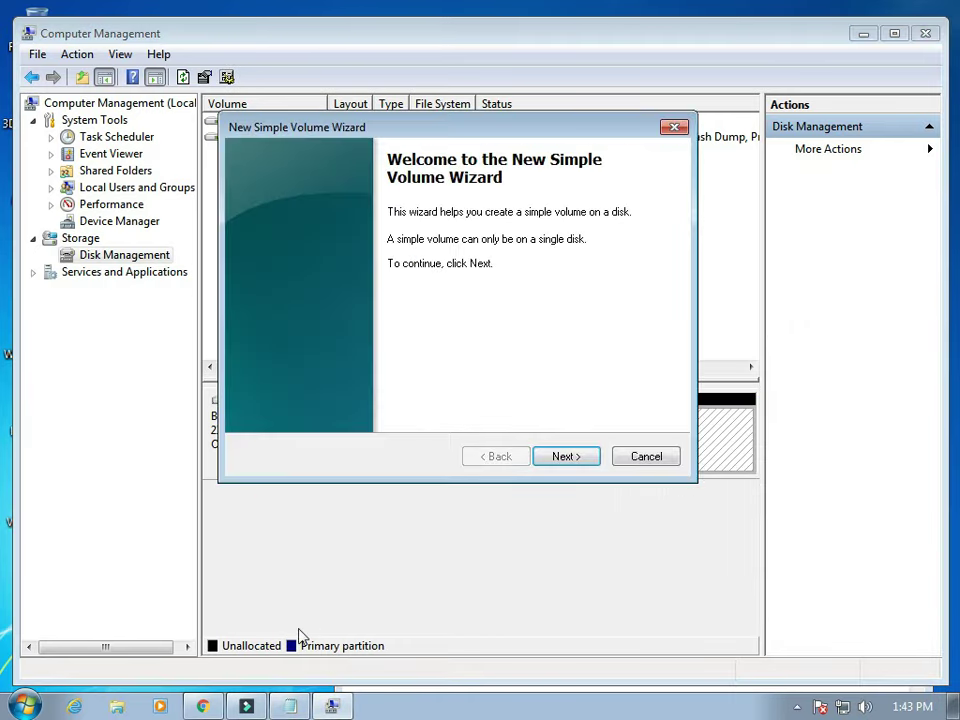
pyautogui.click(291, 706)
pyautogui.write('c')
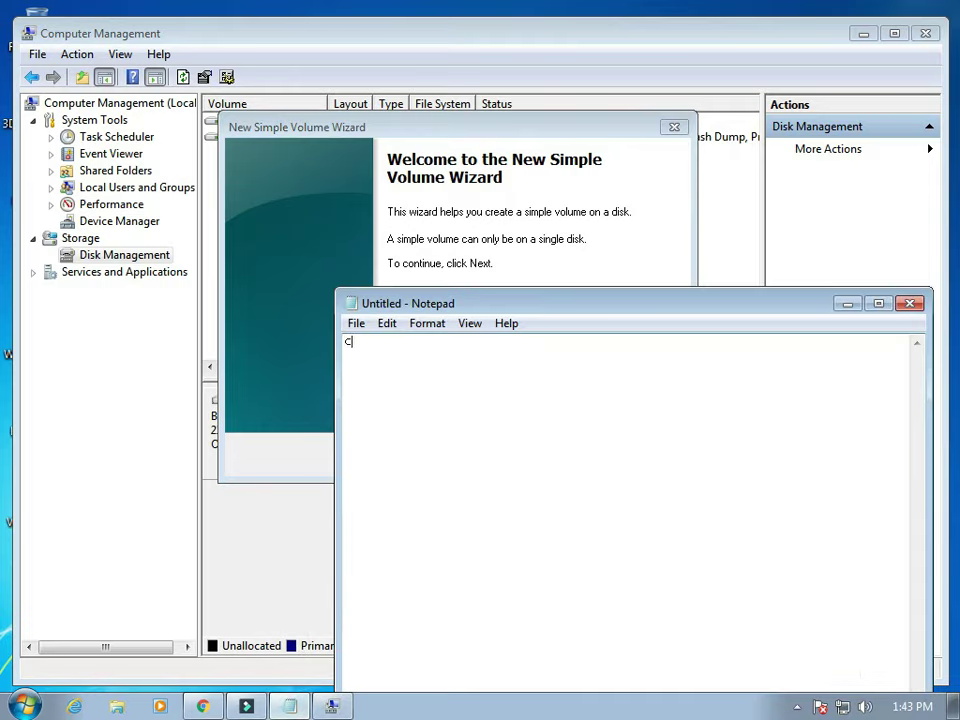
pyautogui.write('lick new simple volume')
# Return to the New Simple Volume Wizard, accept the default volume size and assign drive letter E.
pyautogui.click(568, 212)
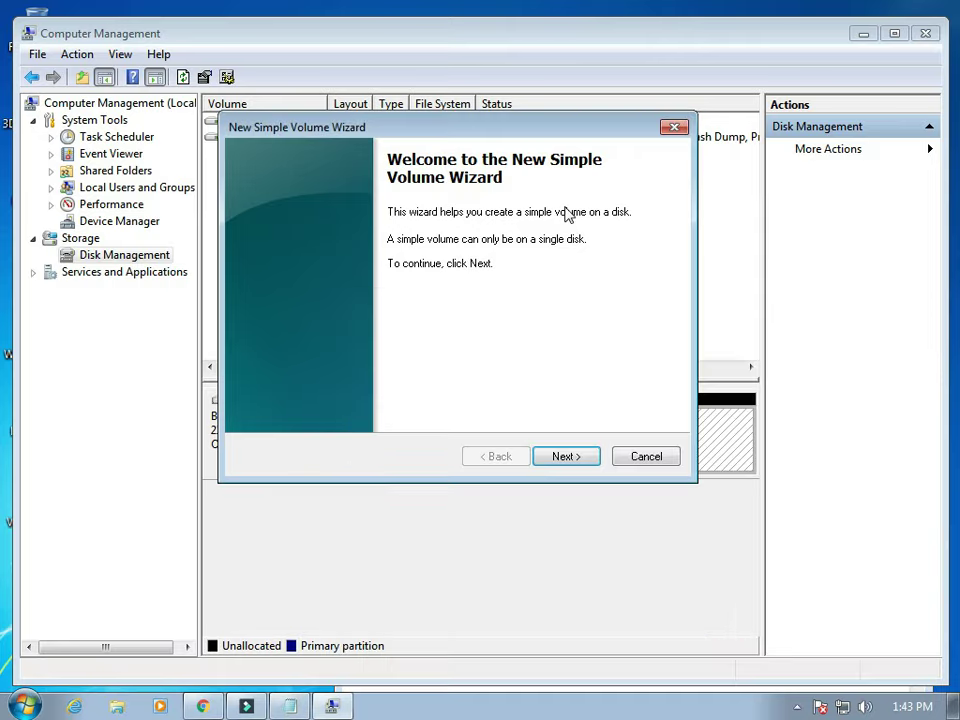
pyautogui.click(568, 456)
pyautogui.click(568, 456)
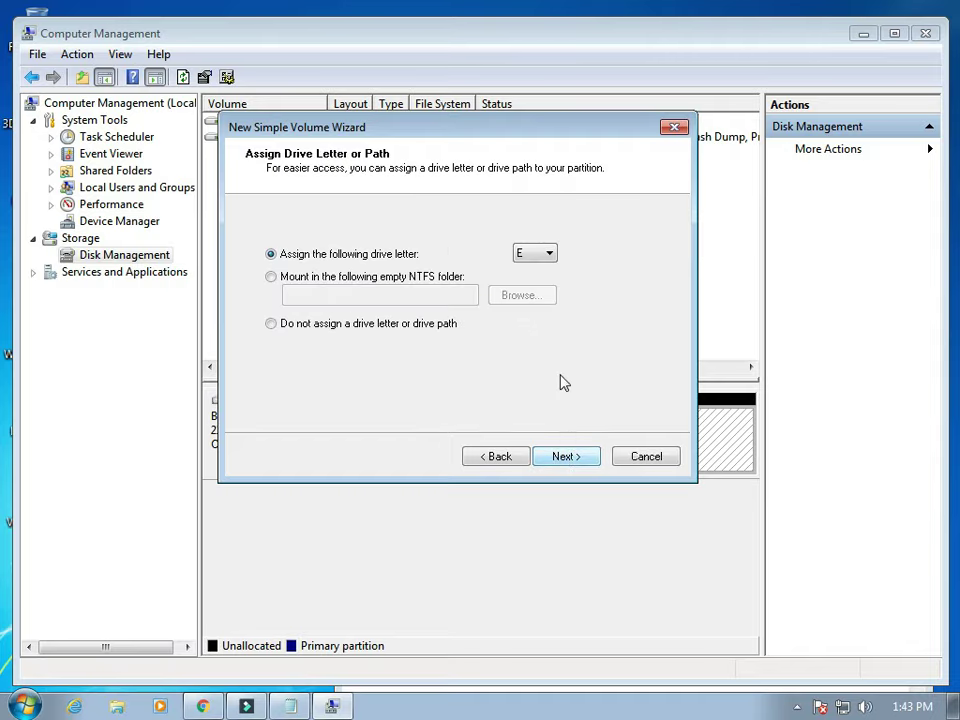
pyautogui.click(532, 259)
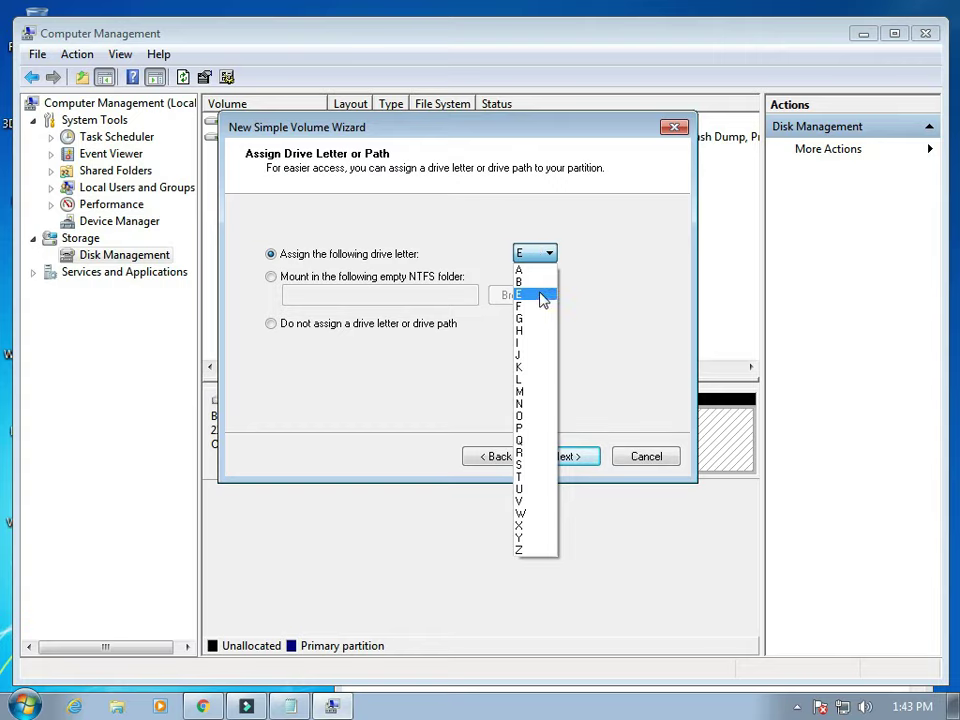
pyautogui.click(537, 297)
pyautogui.click(578, 460)
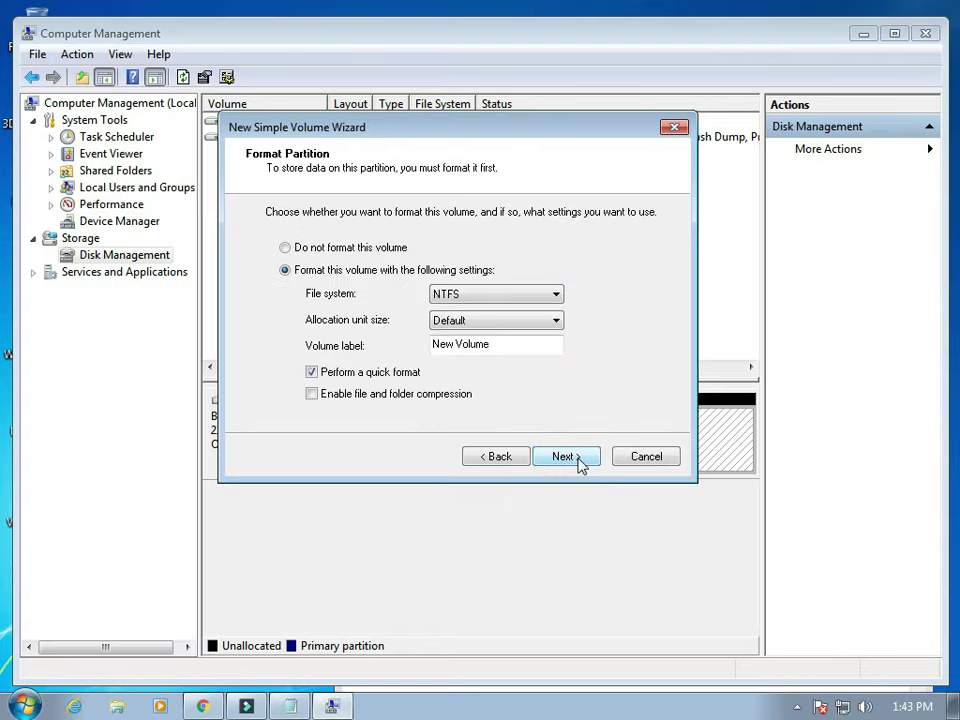
# Write the note "You can name your partition" in Notepad, then clear it.
pyautogui.click(296, 708)
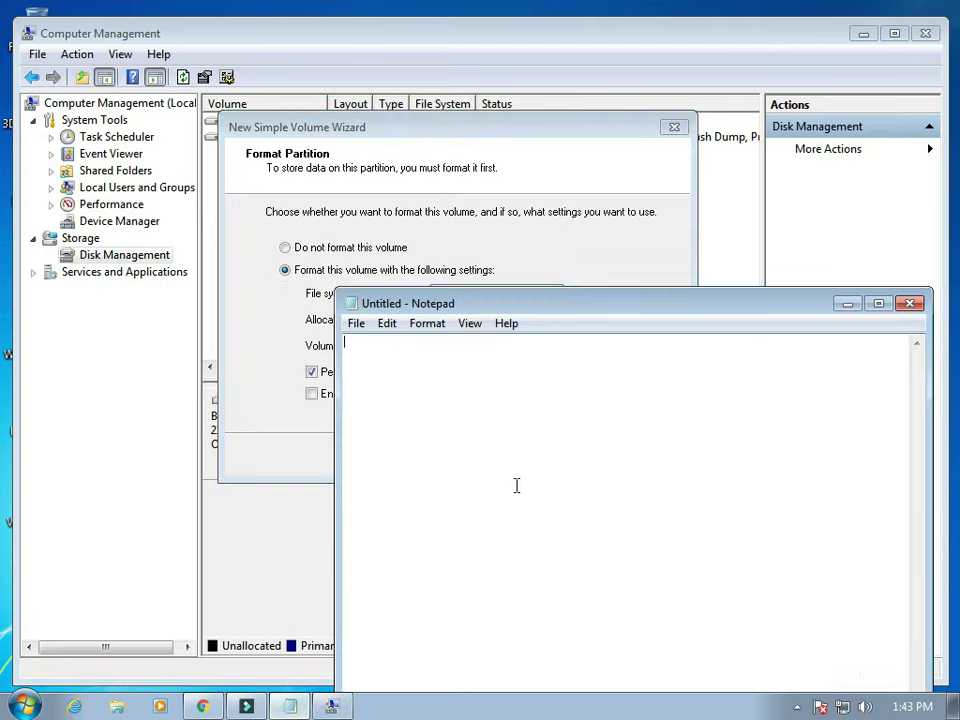
pyautogui.write('YOu can name your partition')
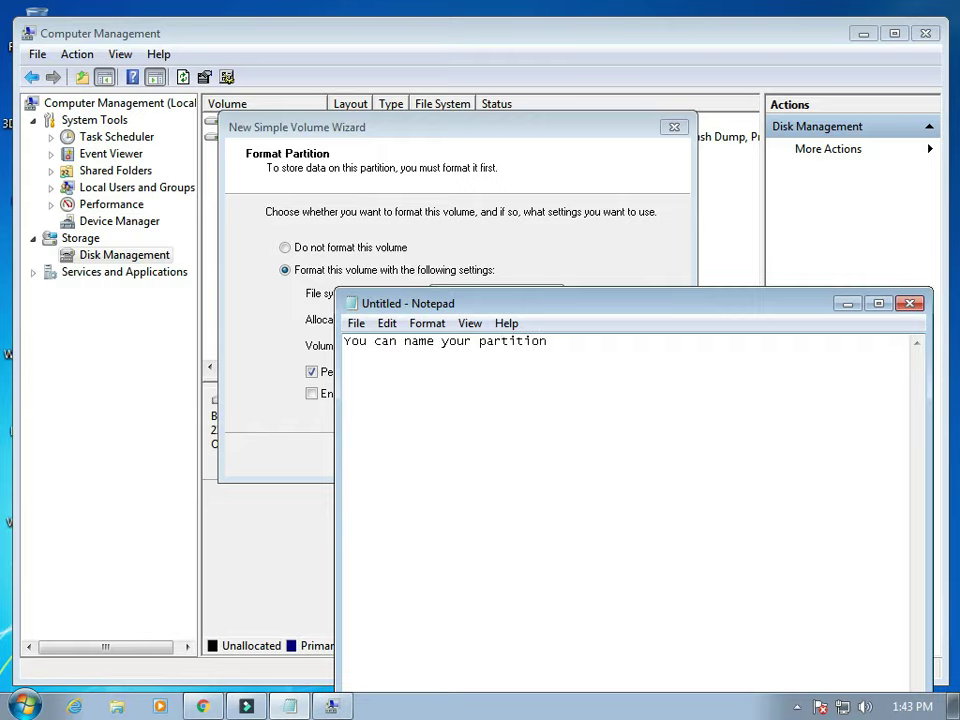
pyautogui.hotkey('ctrl', 'a')
pyautogui.press('BackSpace')
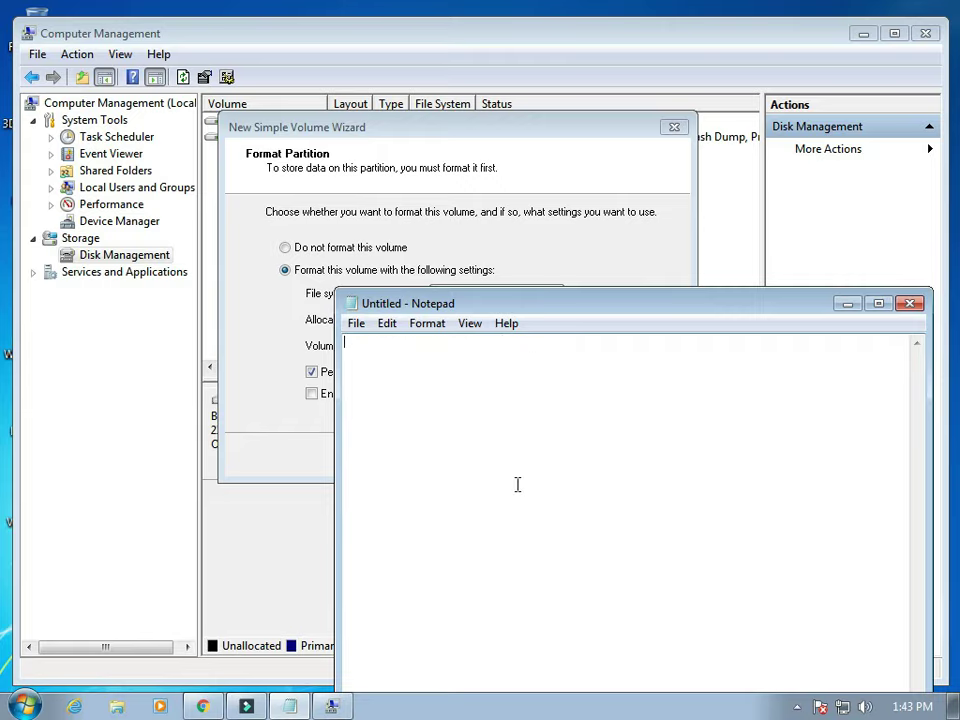
# Set the new volume's label to "Disc E" in the wizard and finish creating the volume.
pyautogui.click(644, 283)
pyautogui.click(526, 353)
pyautogui.hotkey('ctrl', 'a')
pyautogui.press('BackSpace')
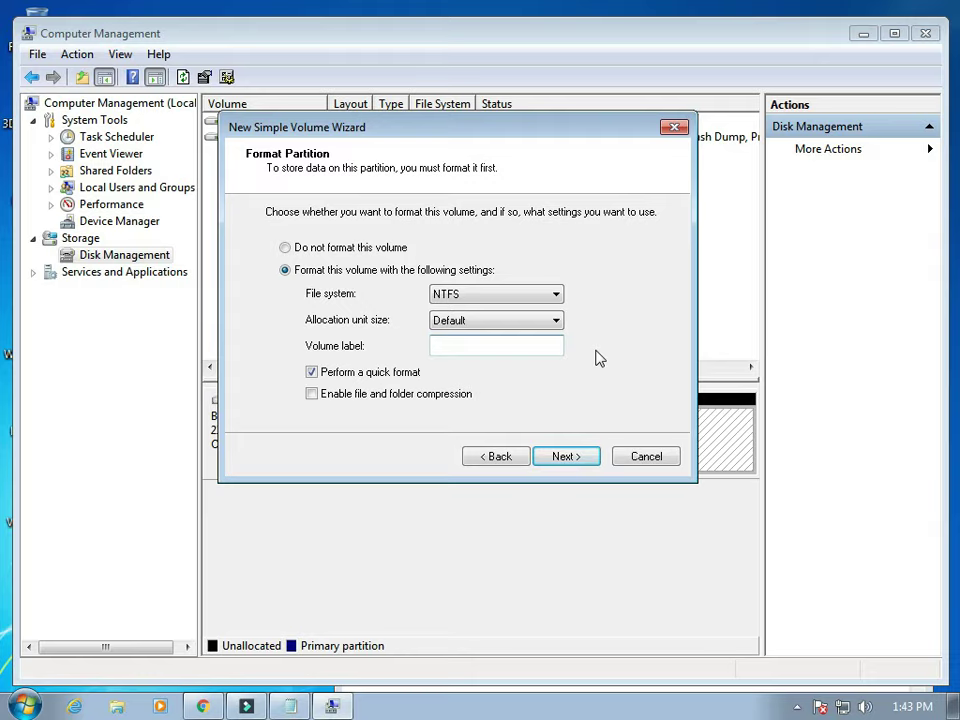
pyautogui.write('Disc E')
pyautogui.click(570, 458)
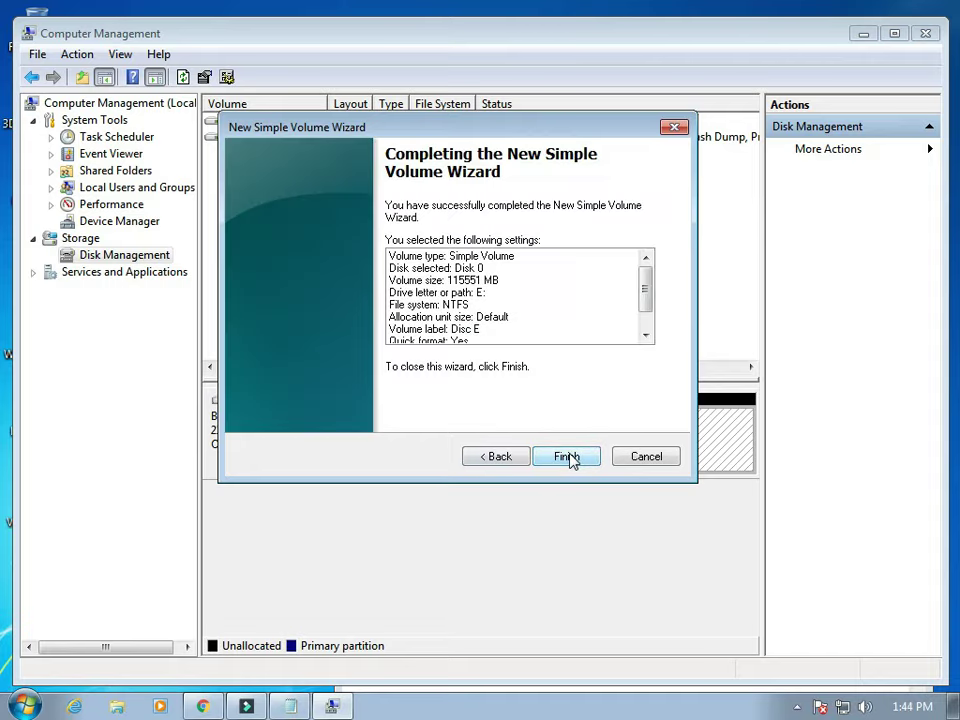
pyautogui.click(570, 458)
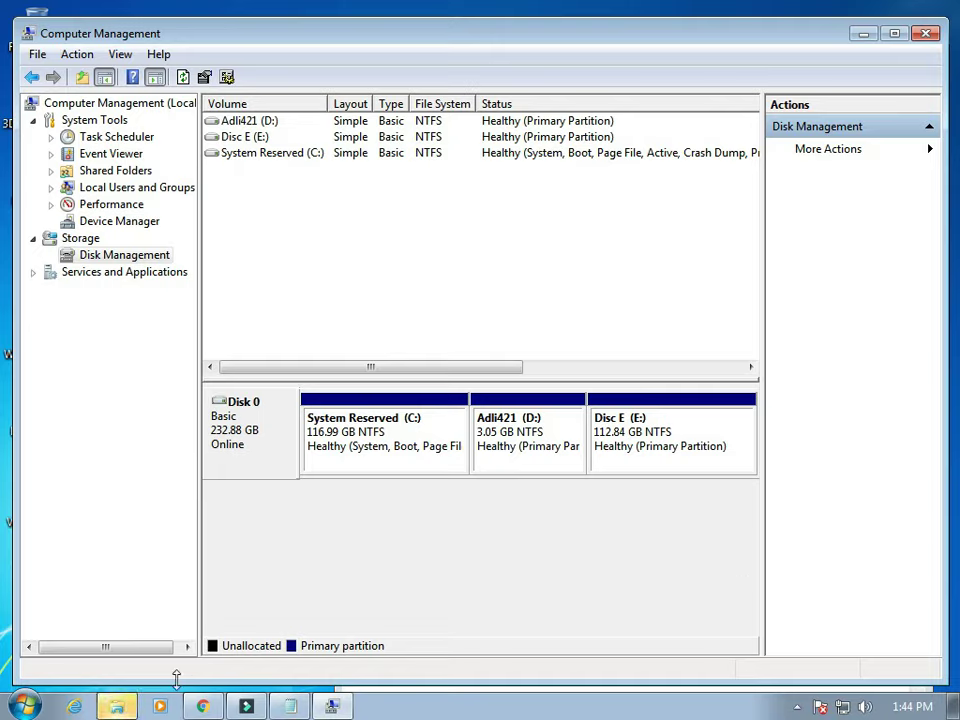
# Open the new Disc E (E:) drive in Windows Explorer and write "and it works" in Notepad.
pyautogui.click(118, 709)
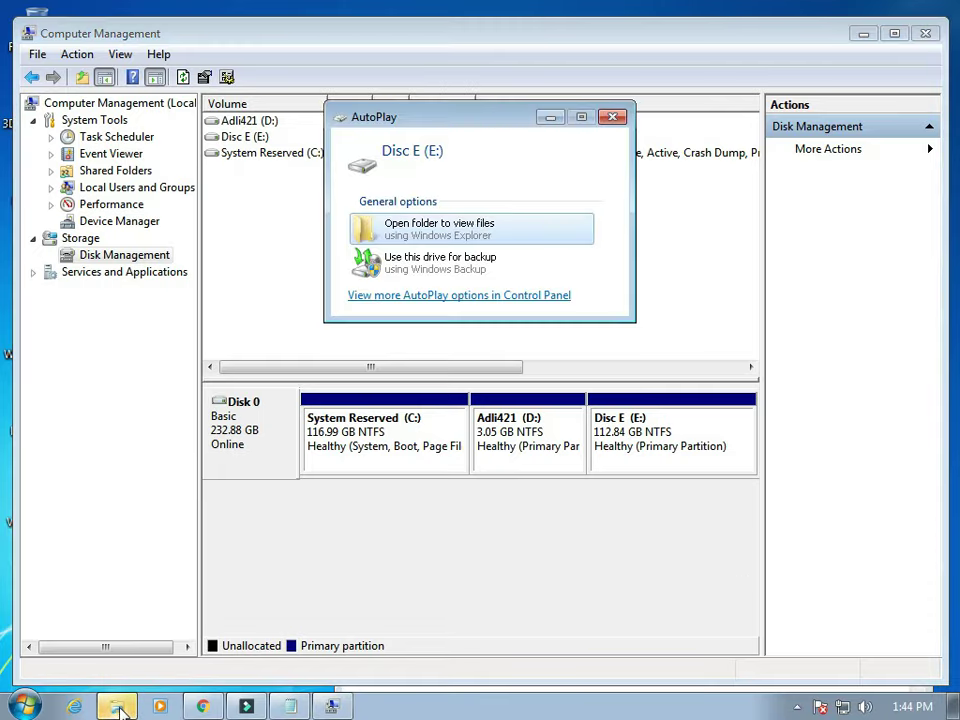
pyautogui.click(452, 238)
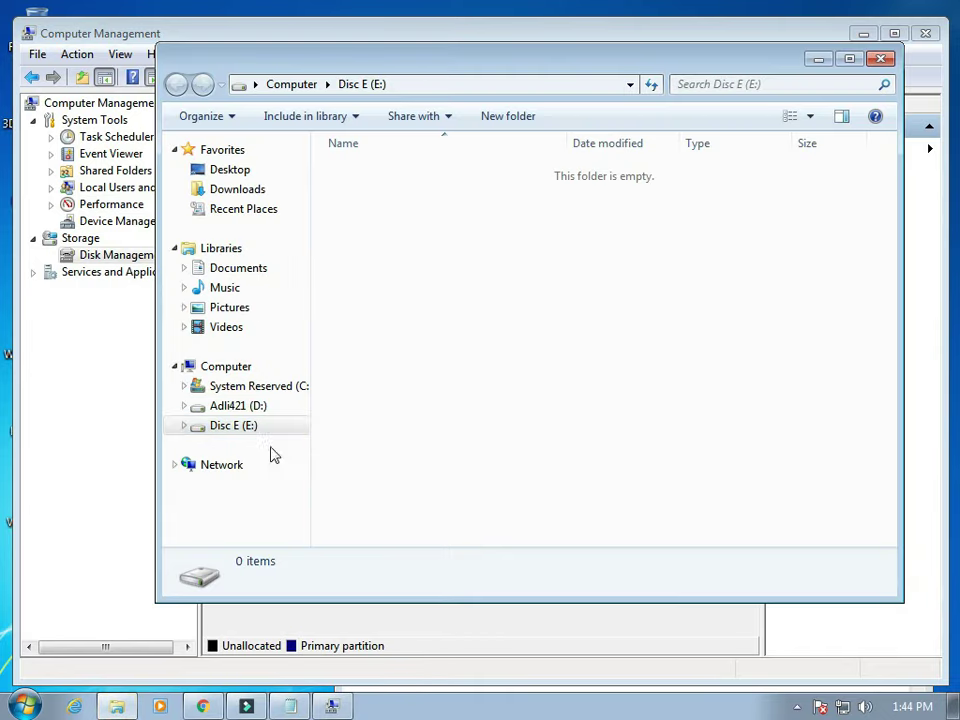
pyautogui.click(290, 706)
pyautogui.write('and it works')
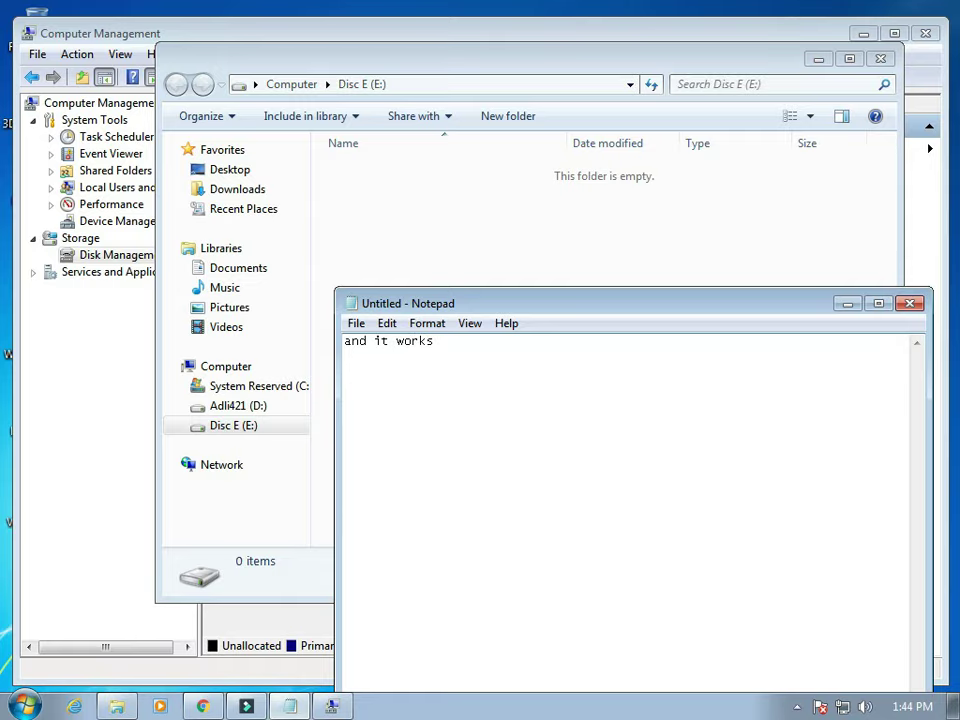
# Examine the contents of the C:, D: and E: drives and the Documents and Music libraries in Windows Explorer.
pyautogui.click(424, 253)
pyautogui.click(236, 405)
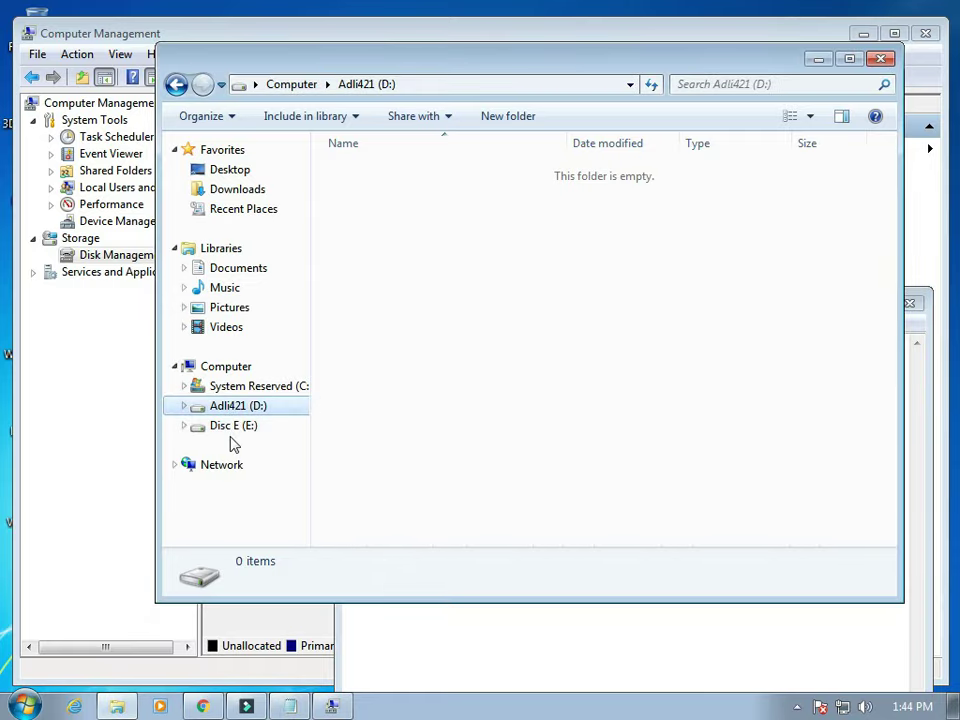
pyautogui.click(248, 386)
pyautogui.click(255, 425)
pyautogui.click(238, 268)
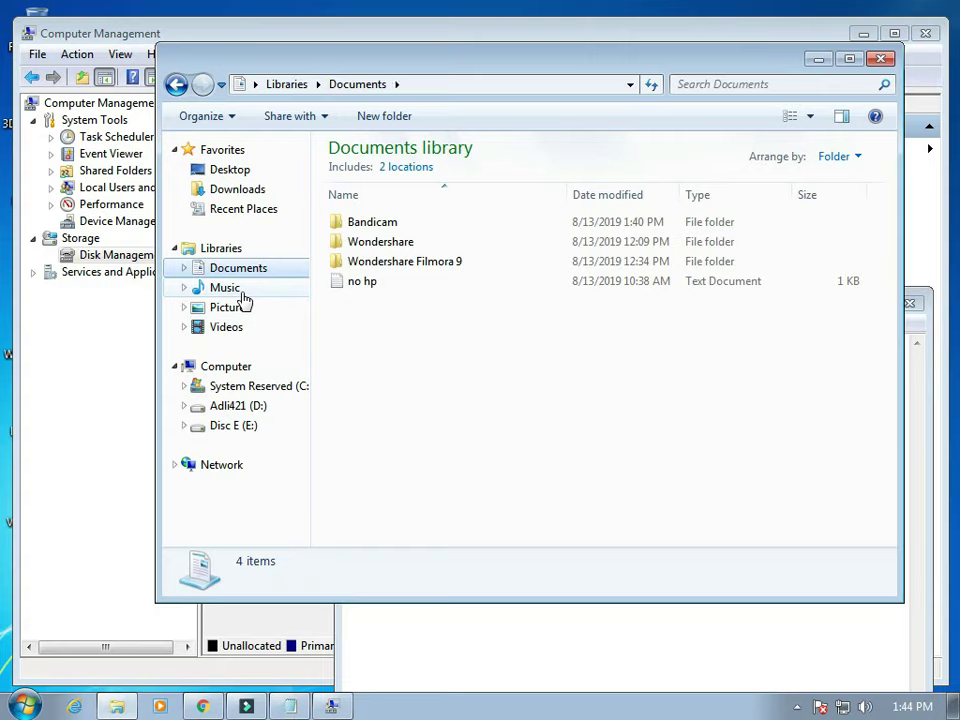
pyautogui.click(238, 289)
pyautogui.click(253, 425)
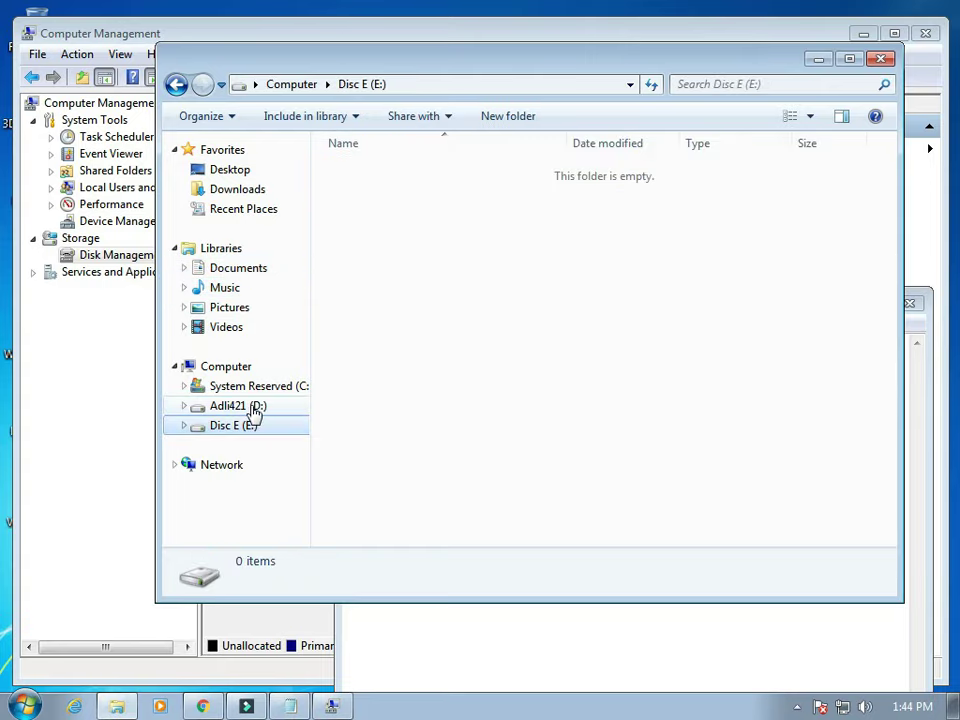
pyautogui.click(258, 413)
# Replace the Notepad note with "just close this" and close the Computer Management and Windows Explorer windows.
pyautogui.click(290, 706)
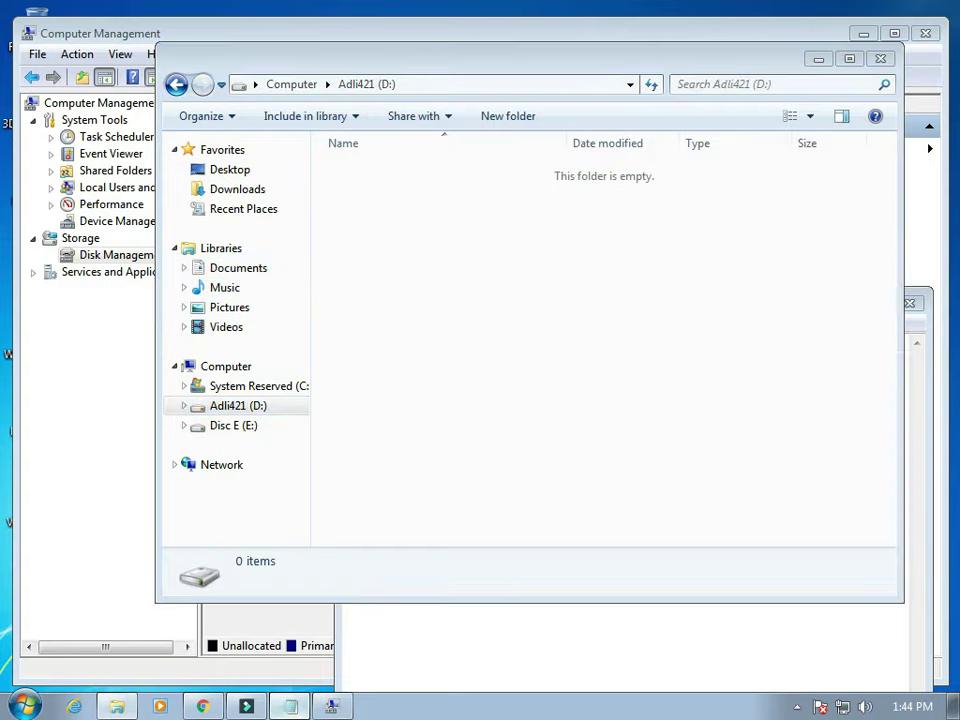
pyautogui.hotkey('ctrl', 'a')
pyautogui.press('BackSpace')
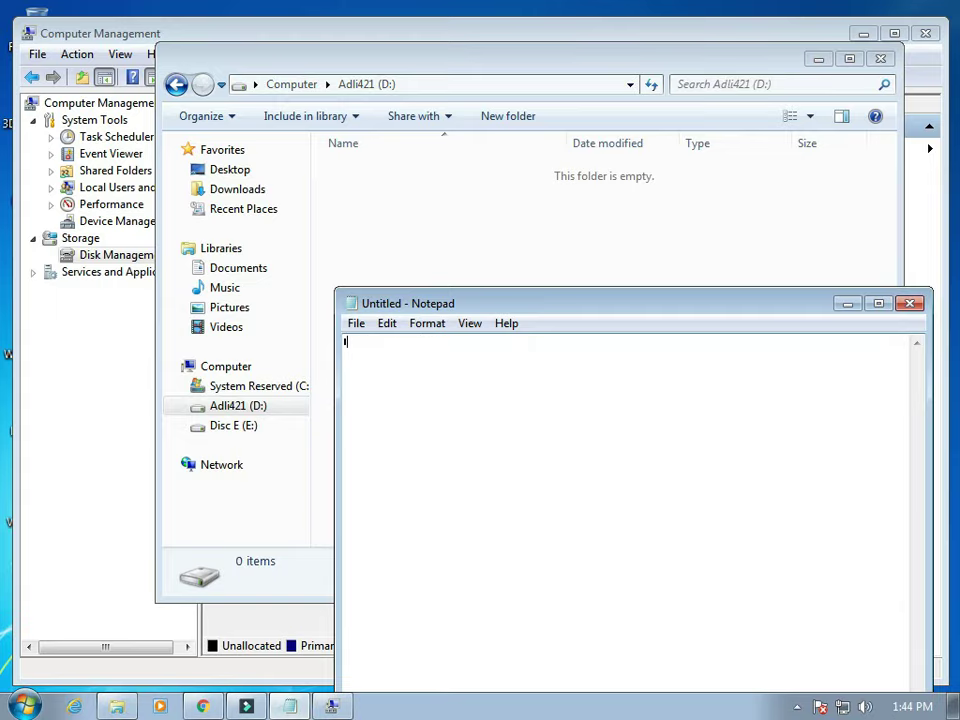
pyautogui.write('just close this')
pyautogui.click(86, 418)
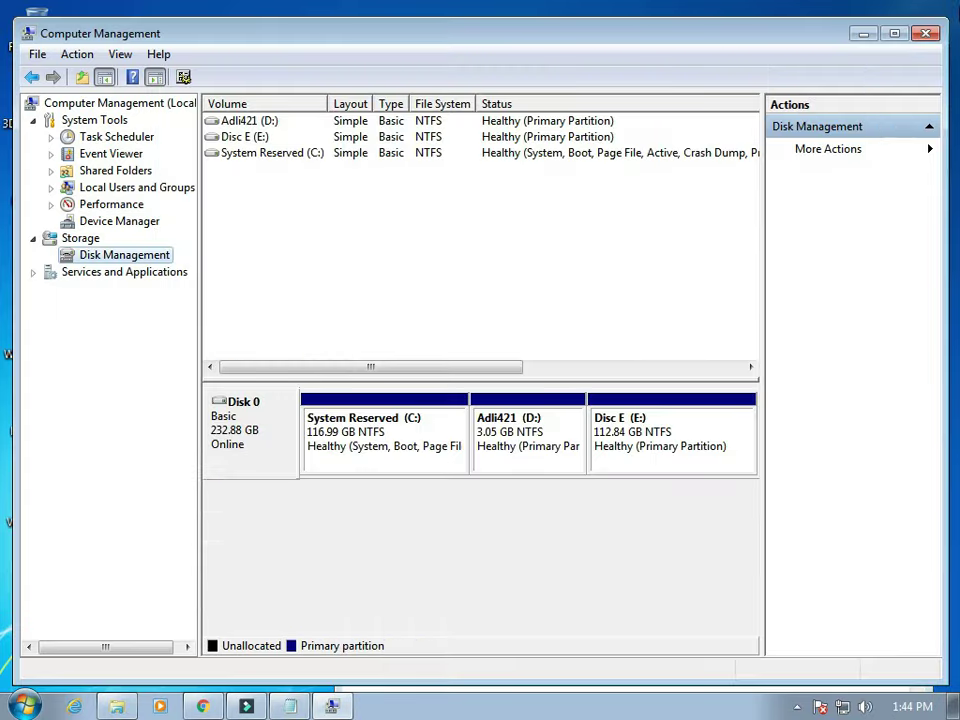
pyautogui.click(926, 32)
pyautogui.click(880, 58)
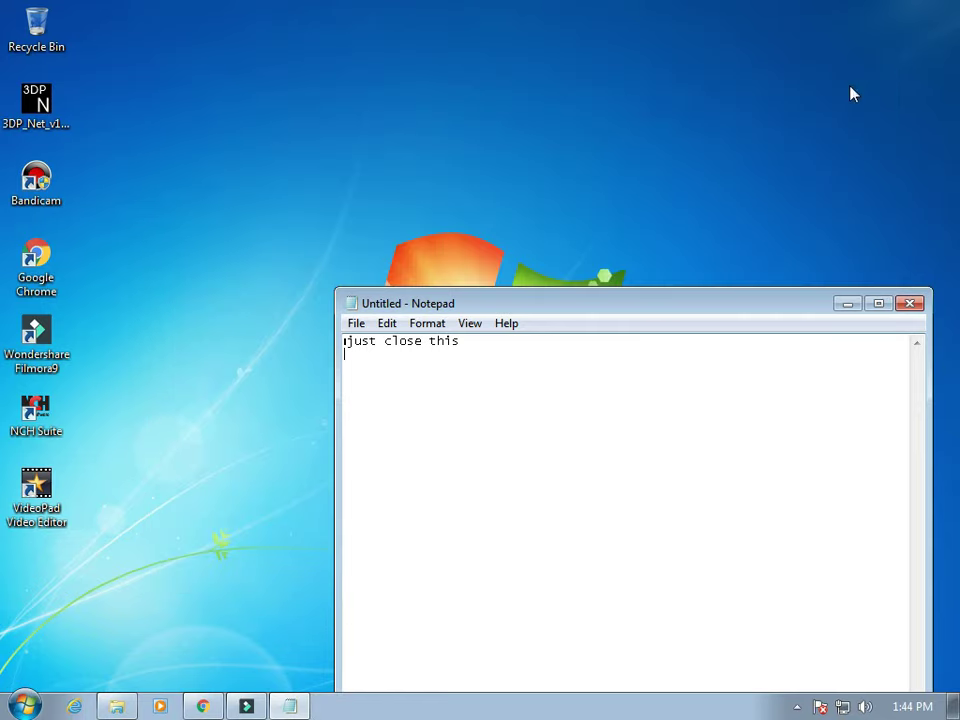
# Move the Notepad window to the middle of the desktop and replace its text with "Don't forget to like and subscribe this video guys, goodb".
pyautogui.moveTo(666, 313); pyautogui.dragTo(500, 97)
pyautogui.hotkey('ctrl', 'a')
pyautogui.press('Delete')
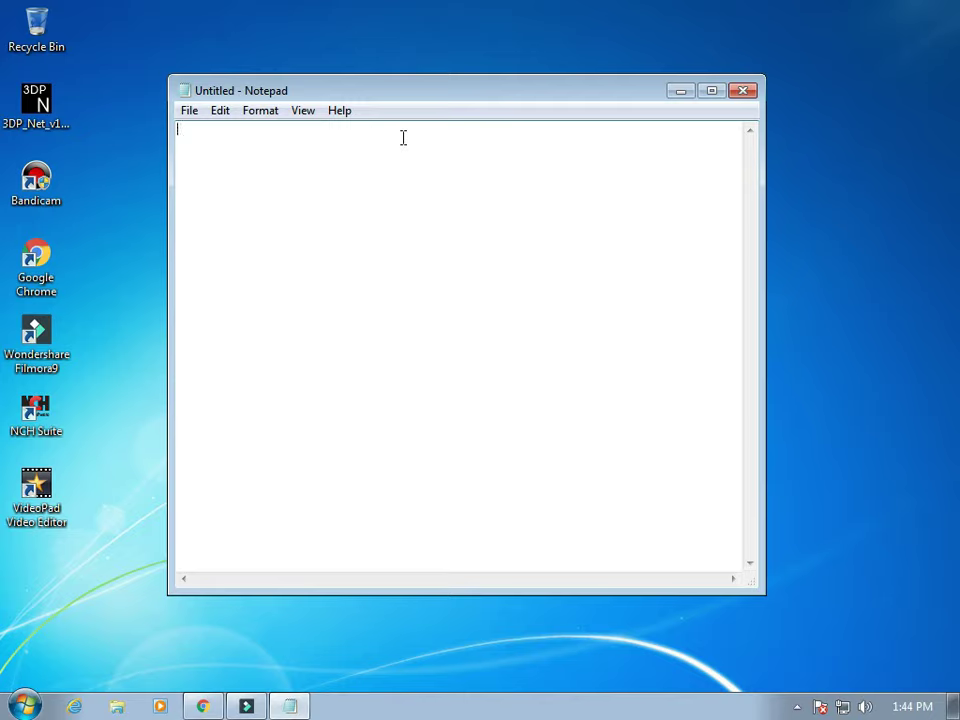
pyautogui.write("Don't forget to l")
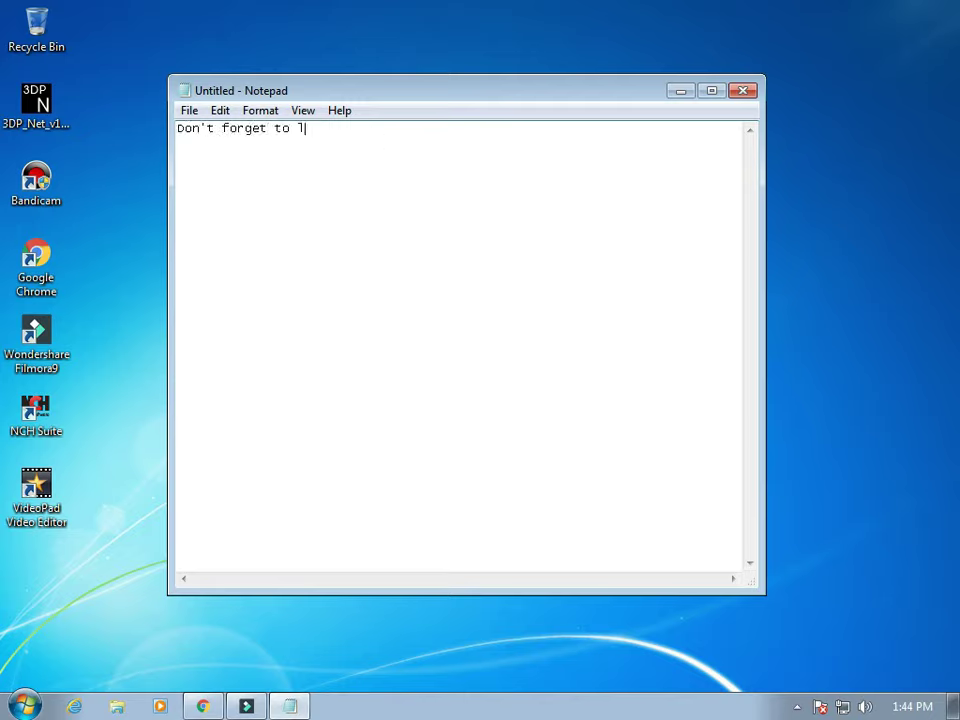
pyautogui.write('ike and subscr')
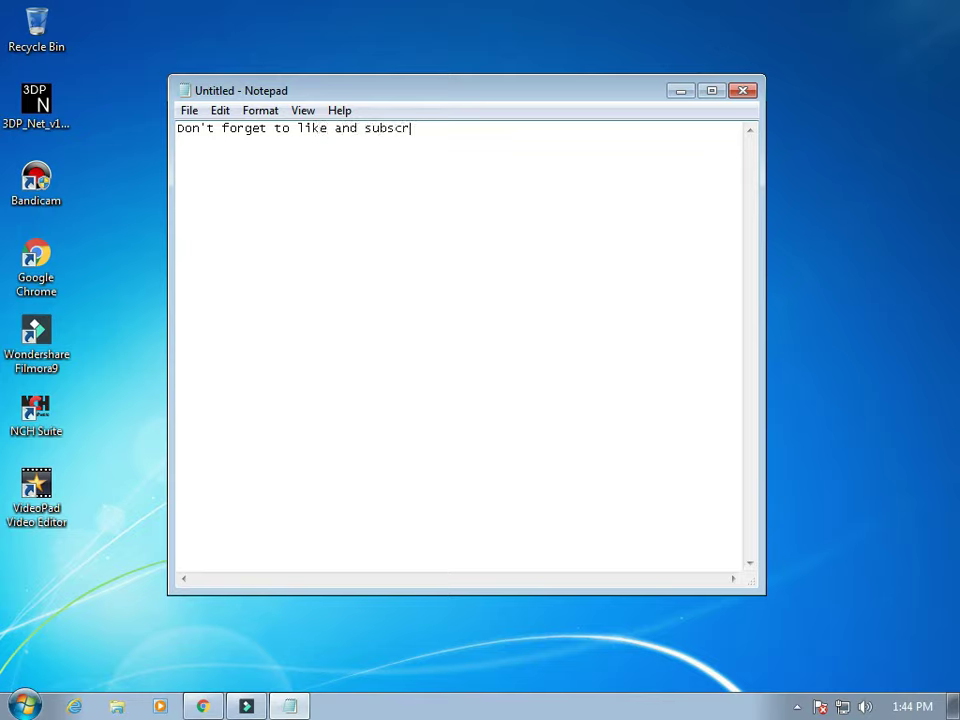
pyautogui.write('ibe this video gu')
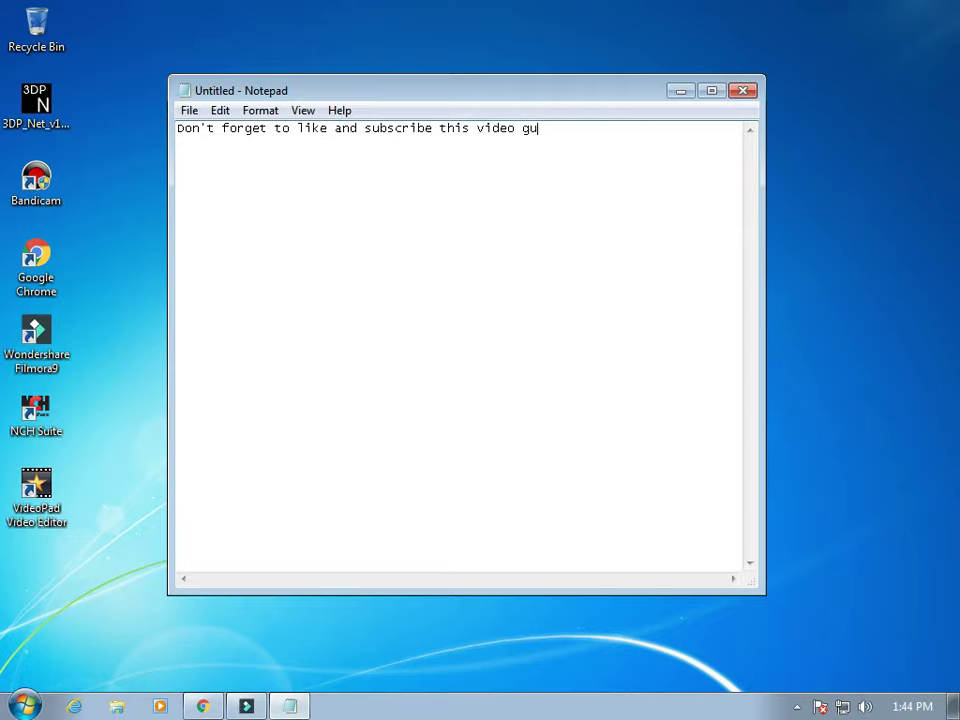
pyautogui.write('ys, goodb')
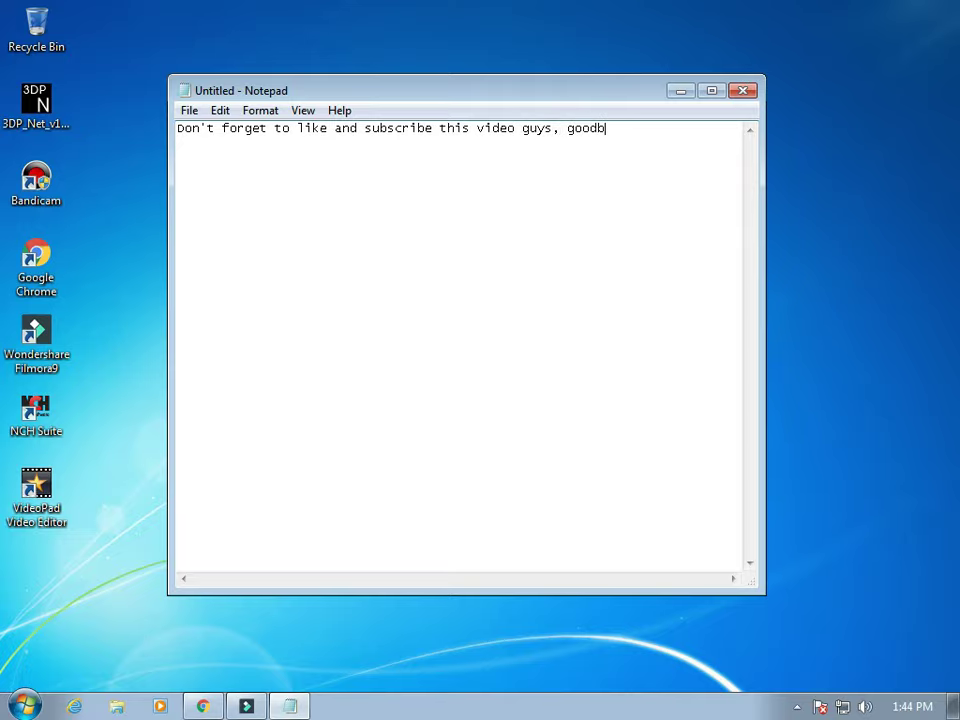